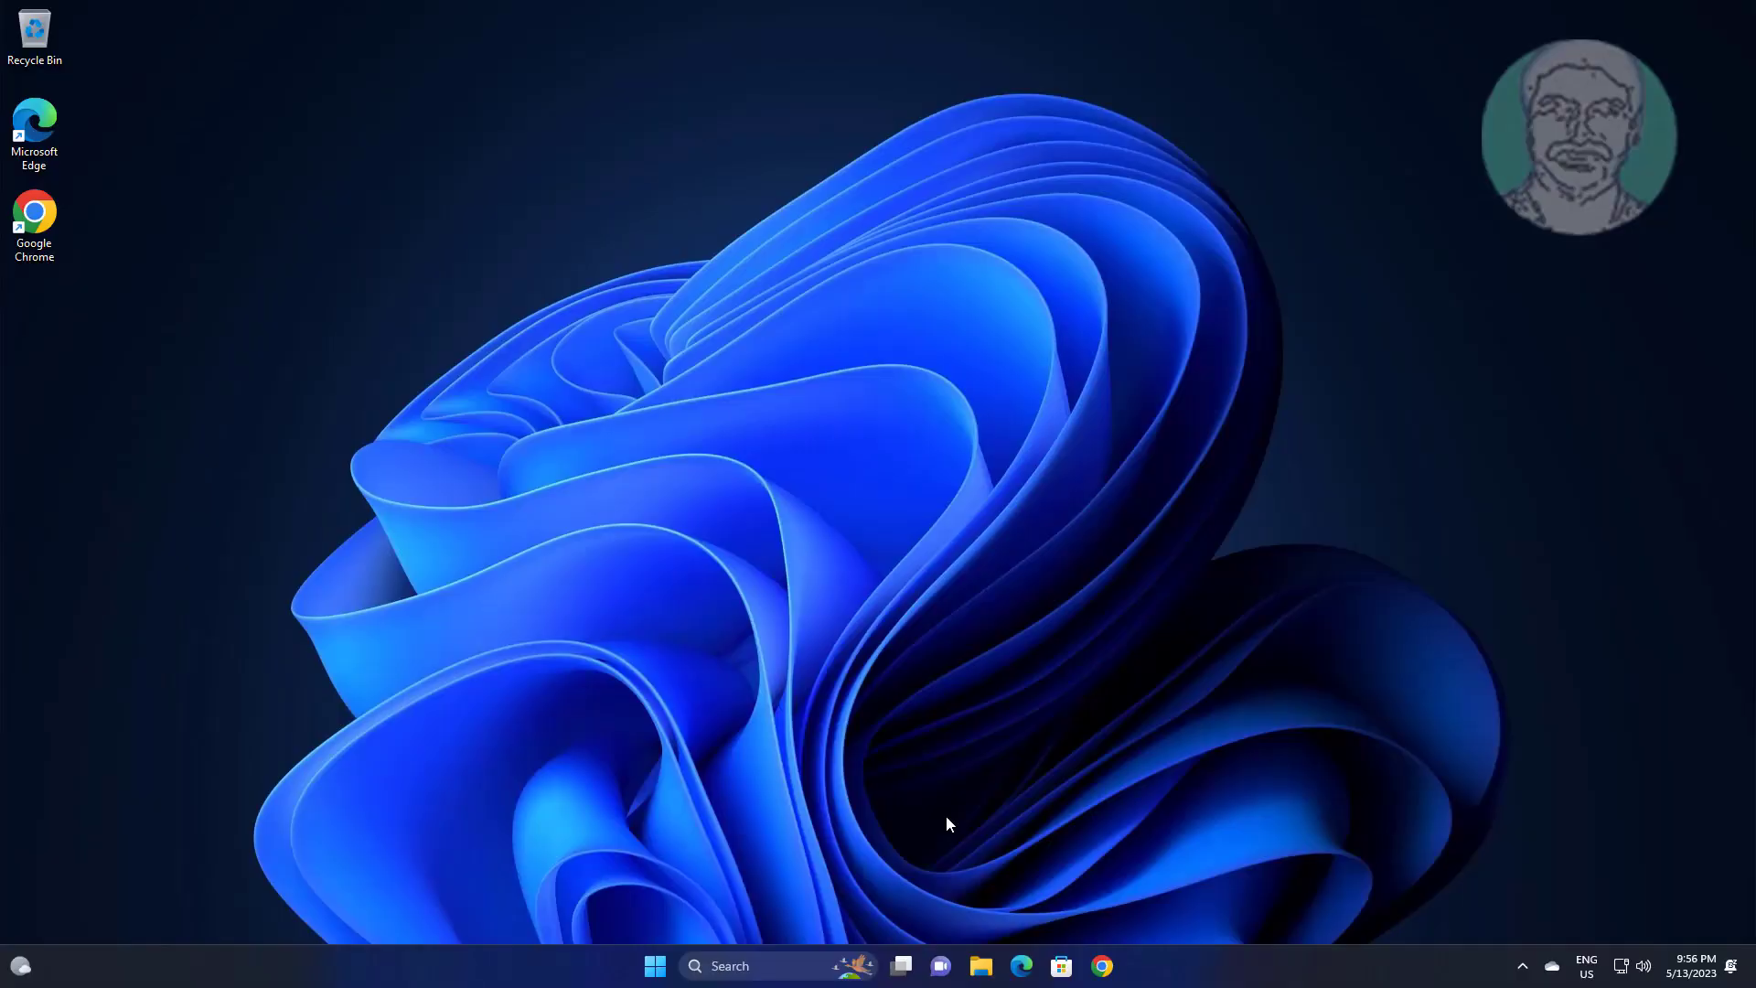
Step: Open Task Manager from the Start button's quick menu and restart the Windows Explorer process
right_click(662, 966)
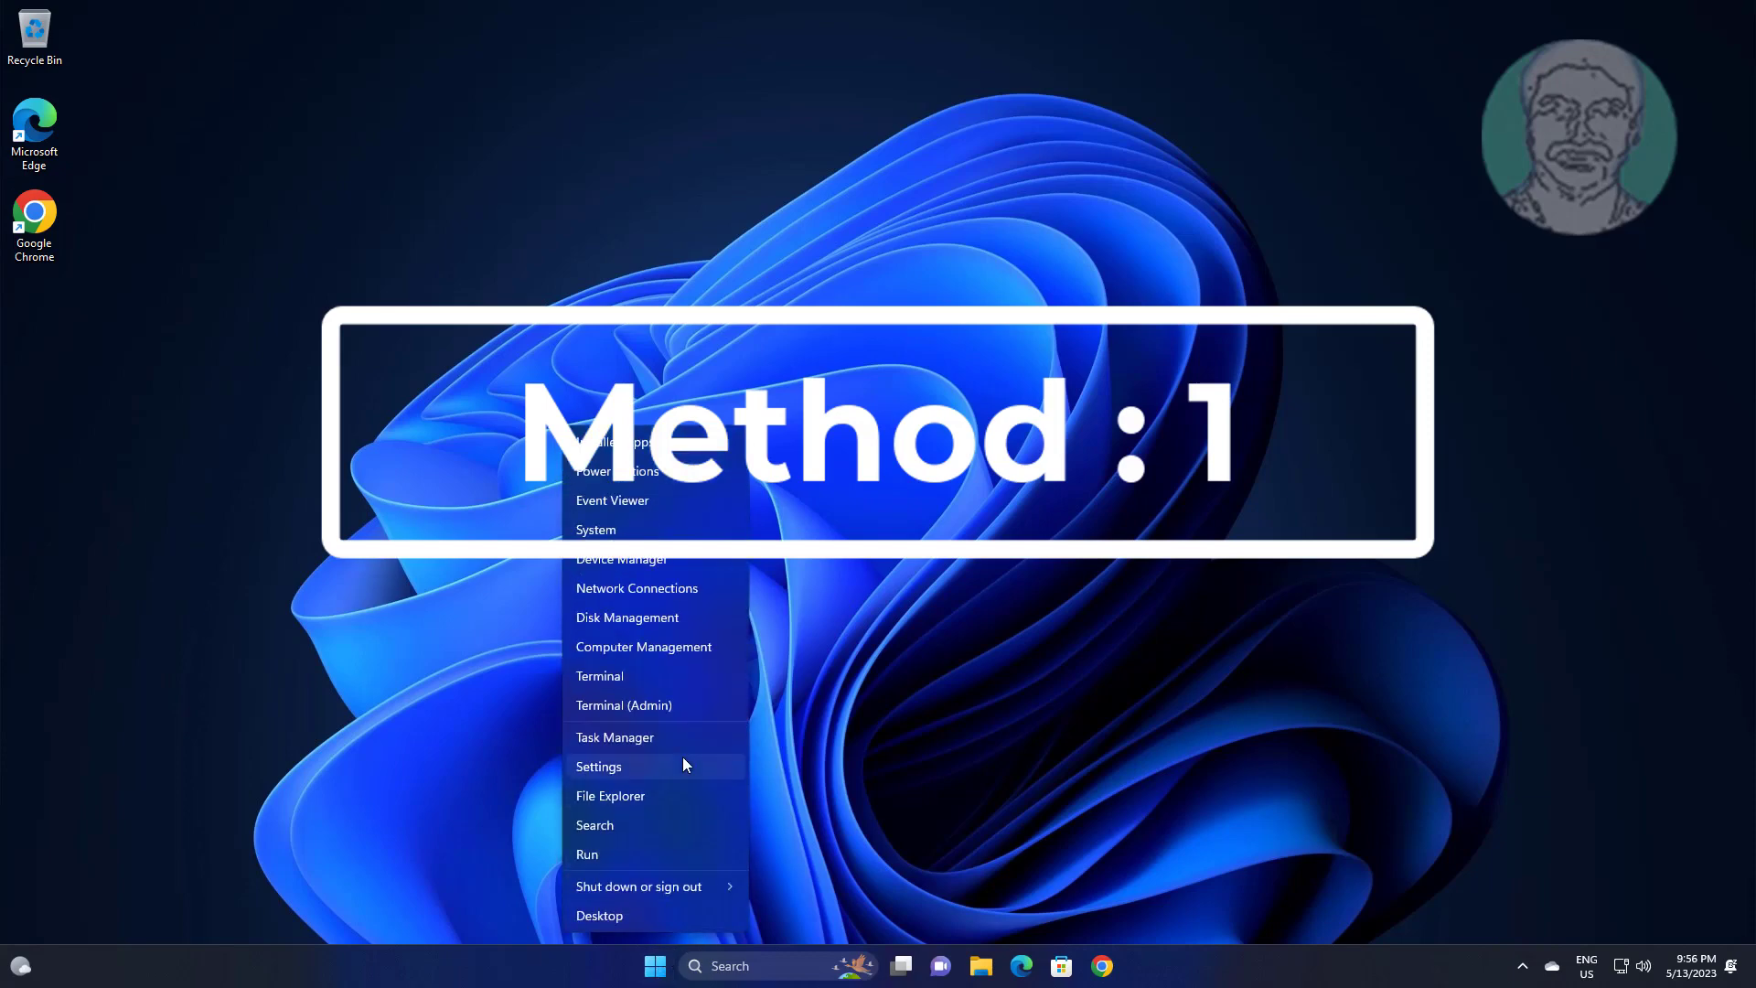
click(655, 737)
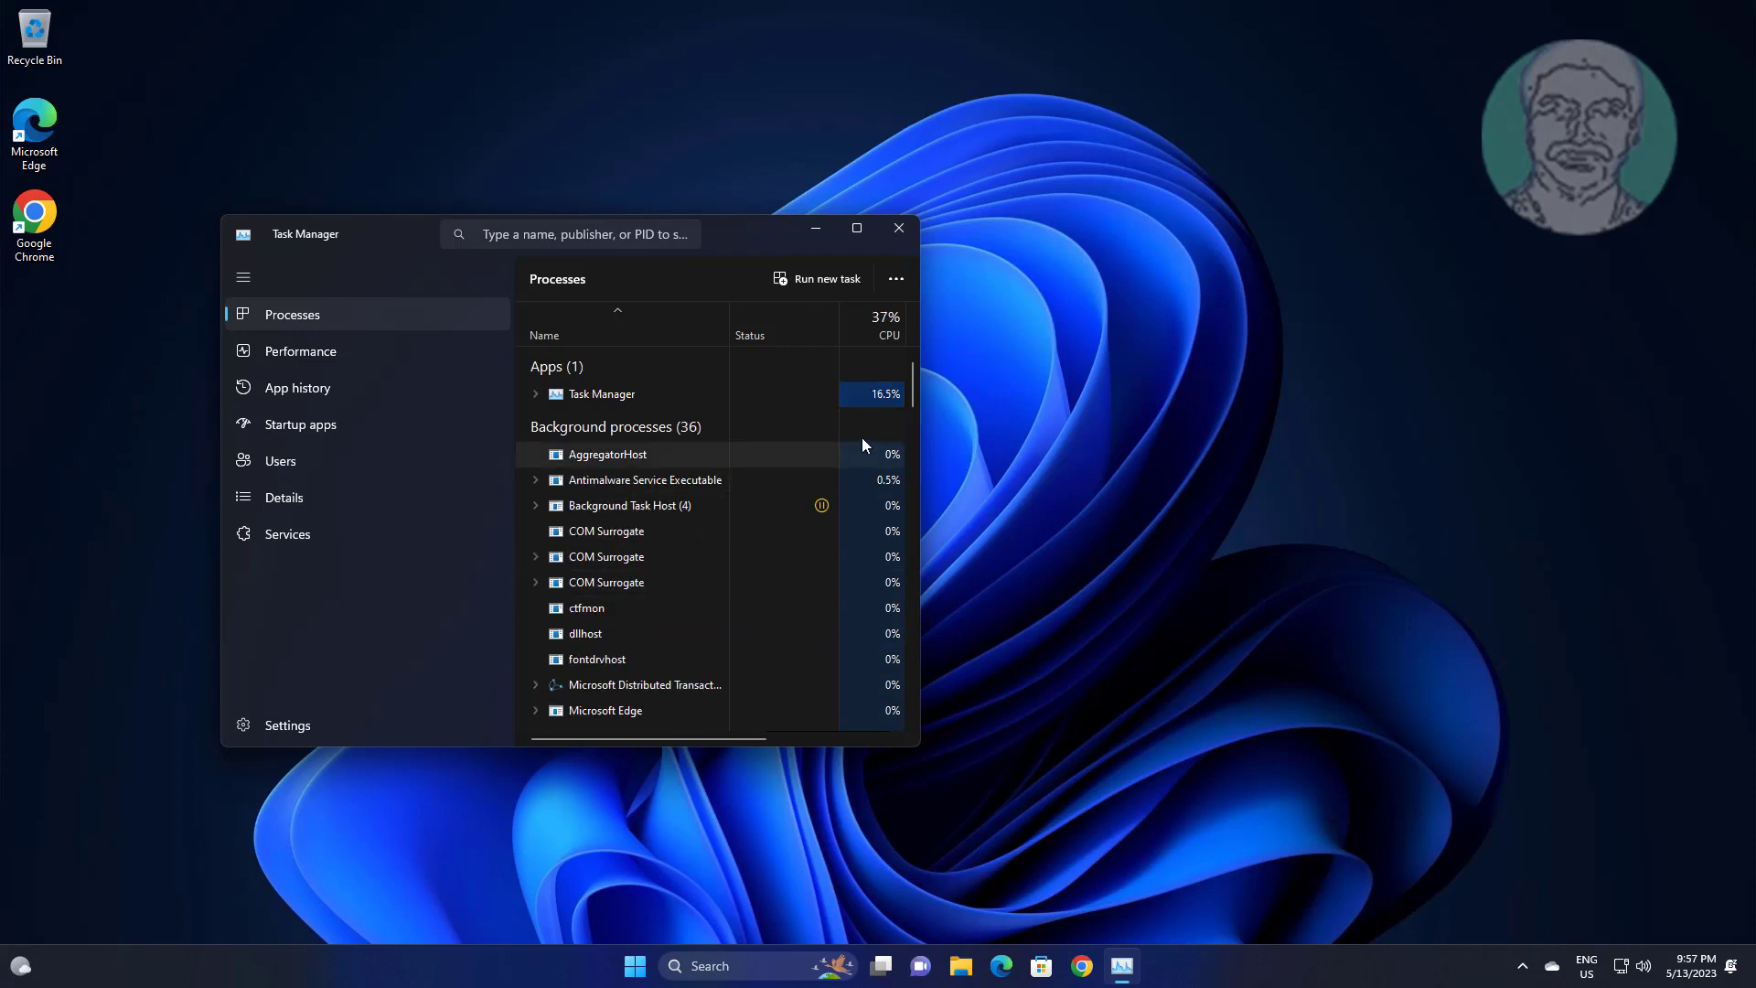
scroll(911, 454, down, 1)
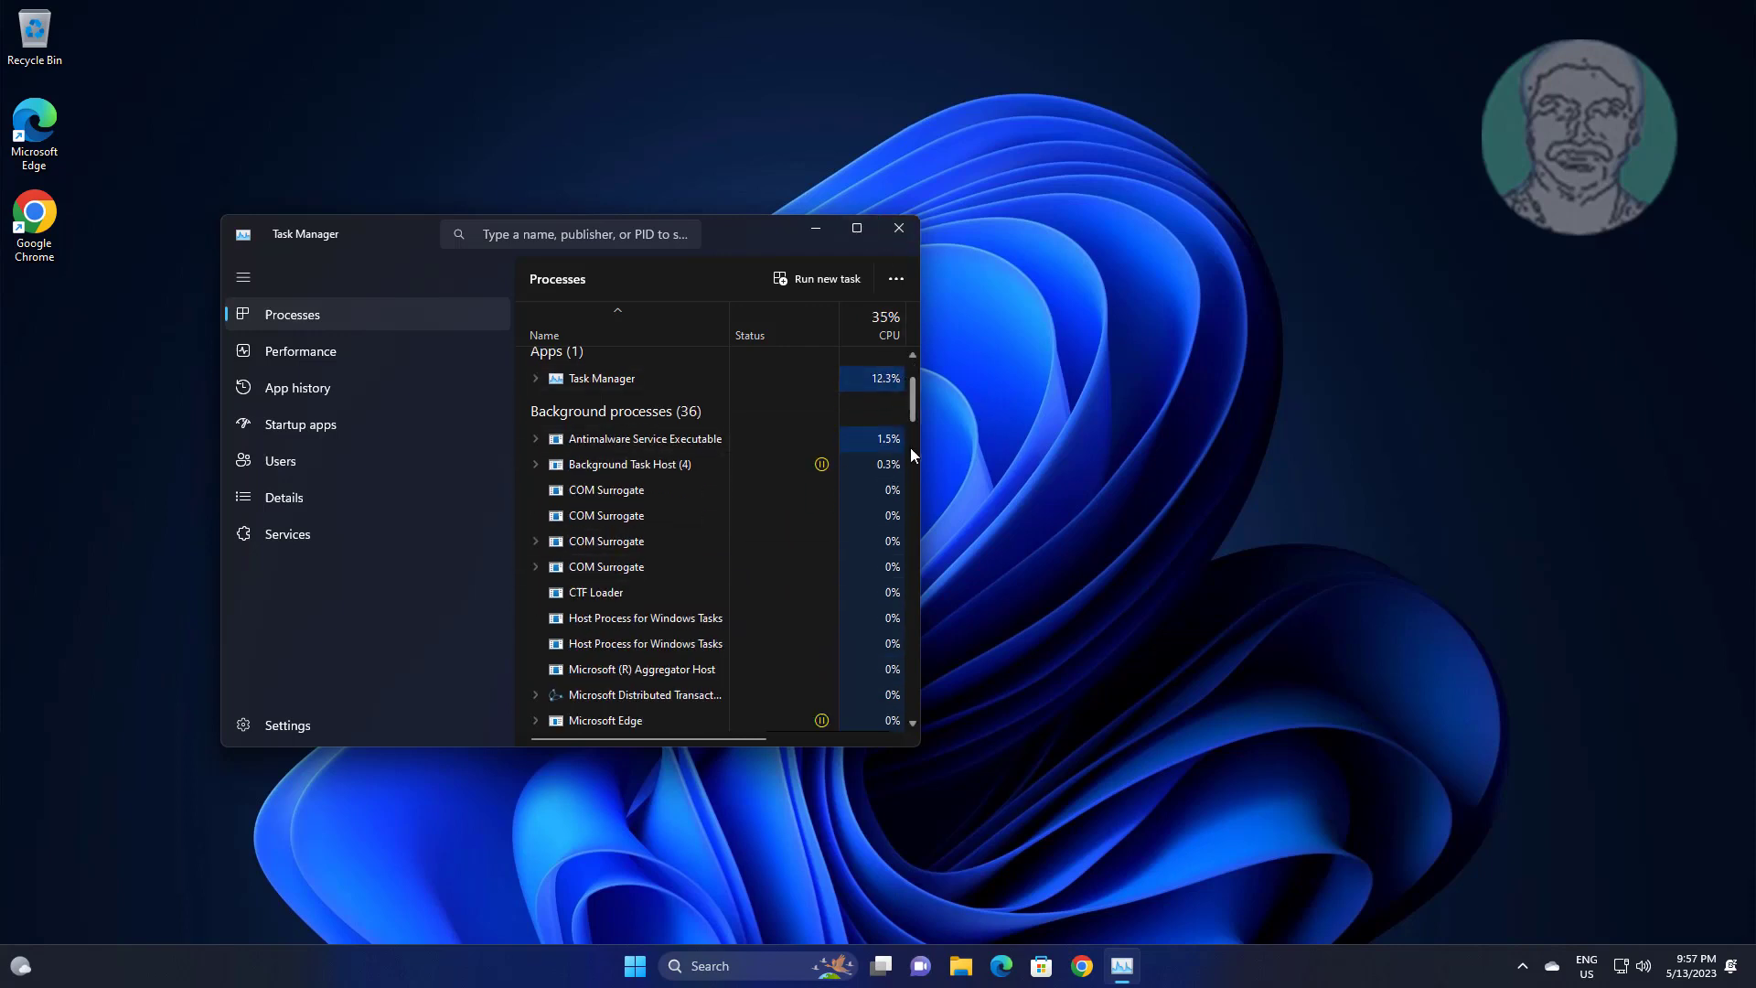
drag(911, 448, 910, 699)
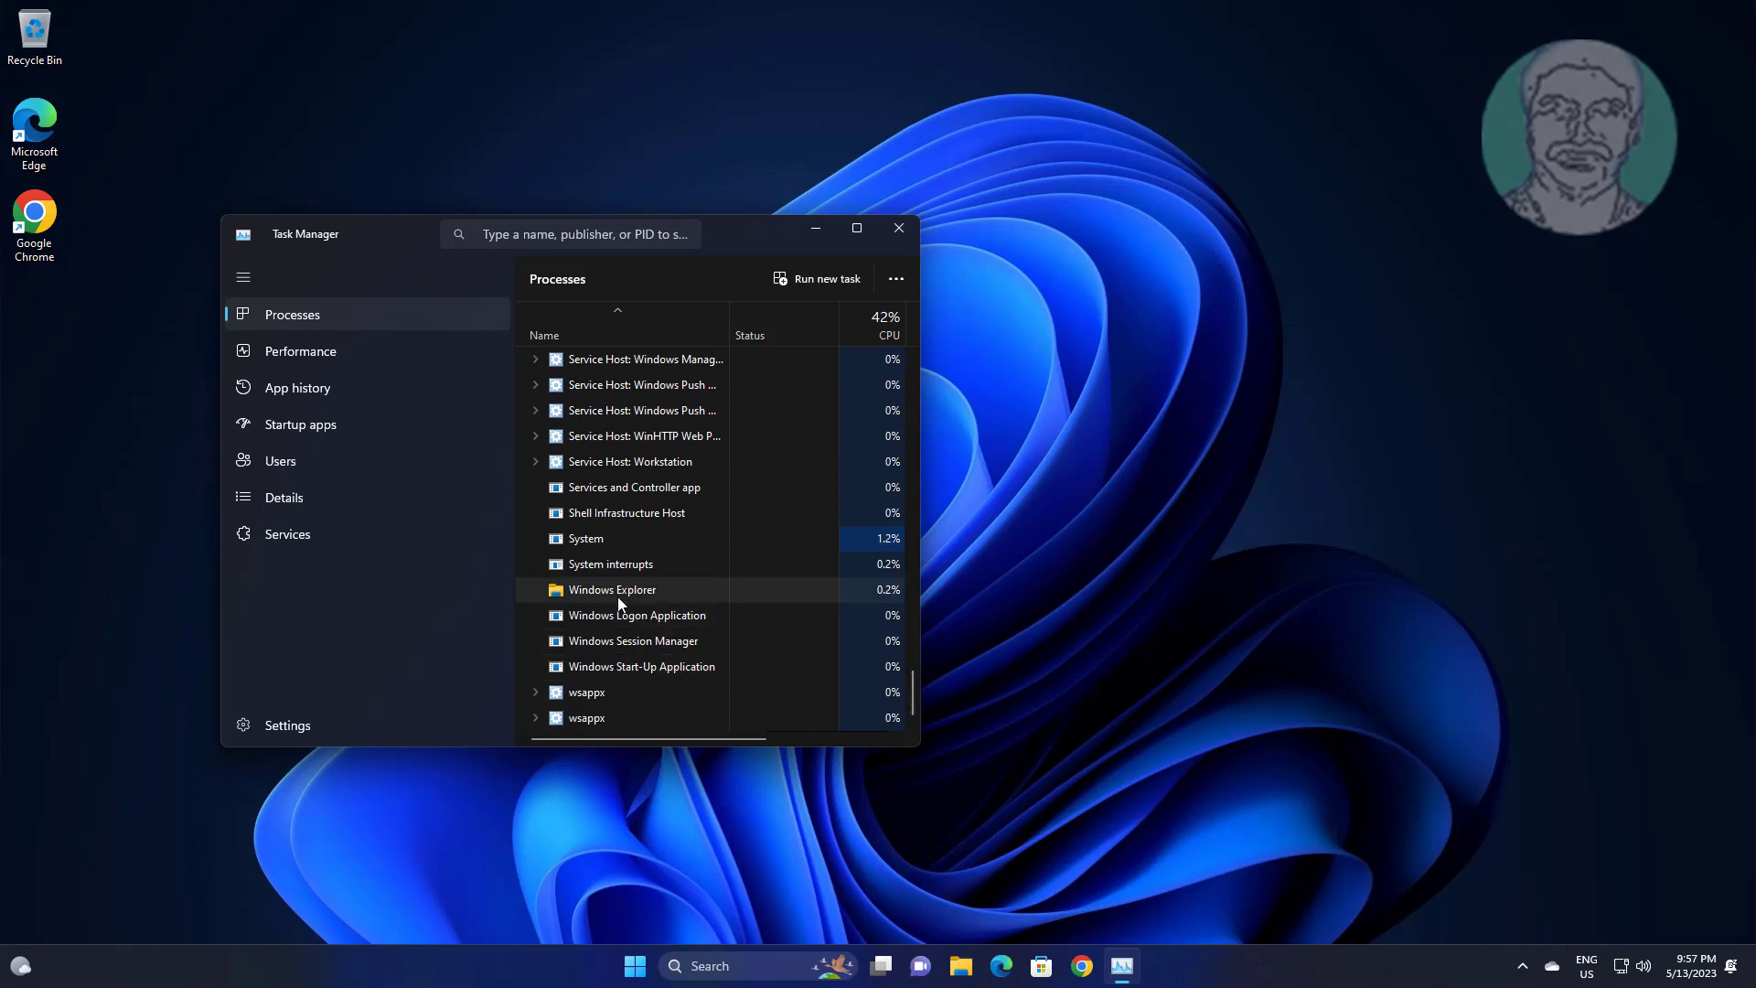
right_click(646, 591)
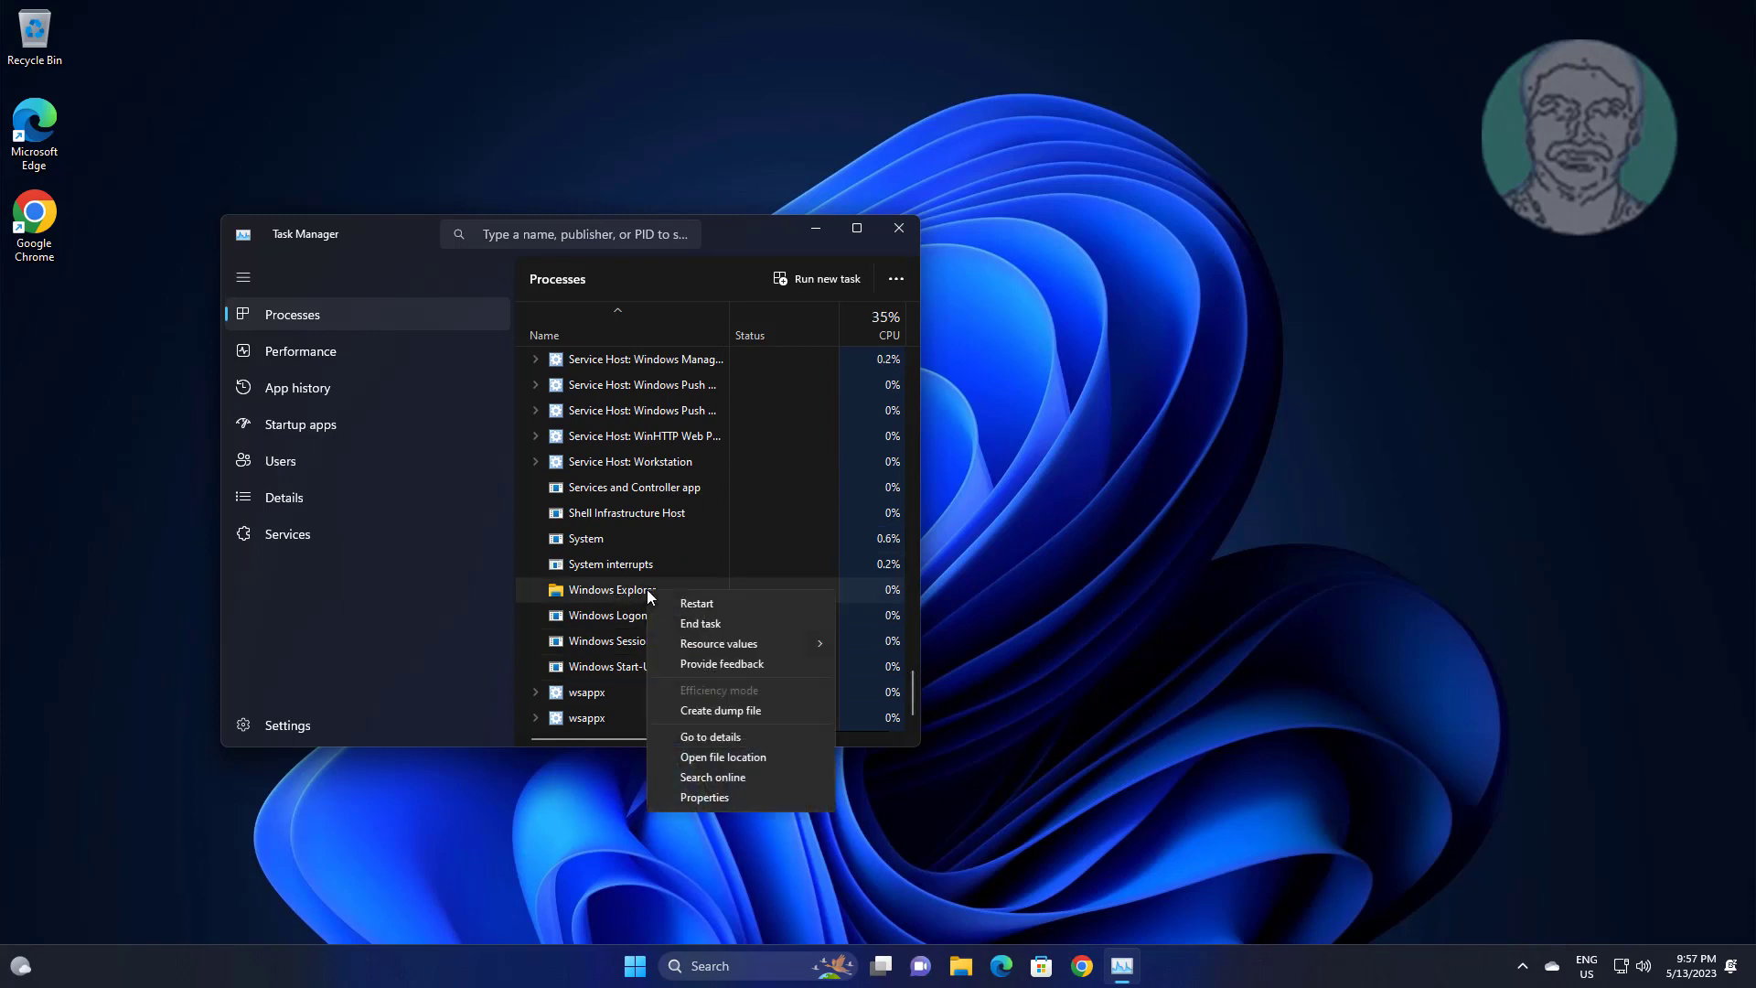
click(697, 605)
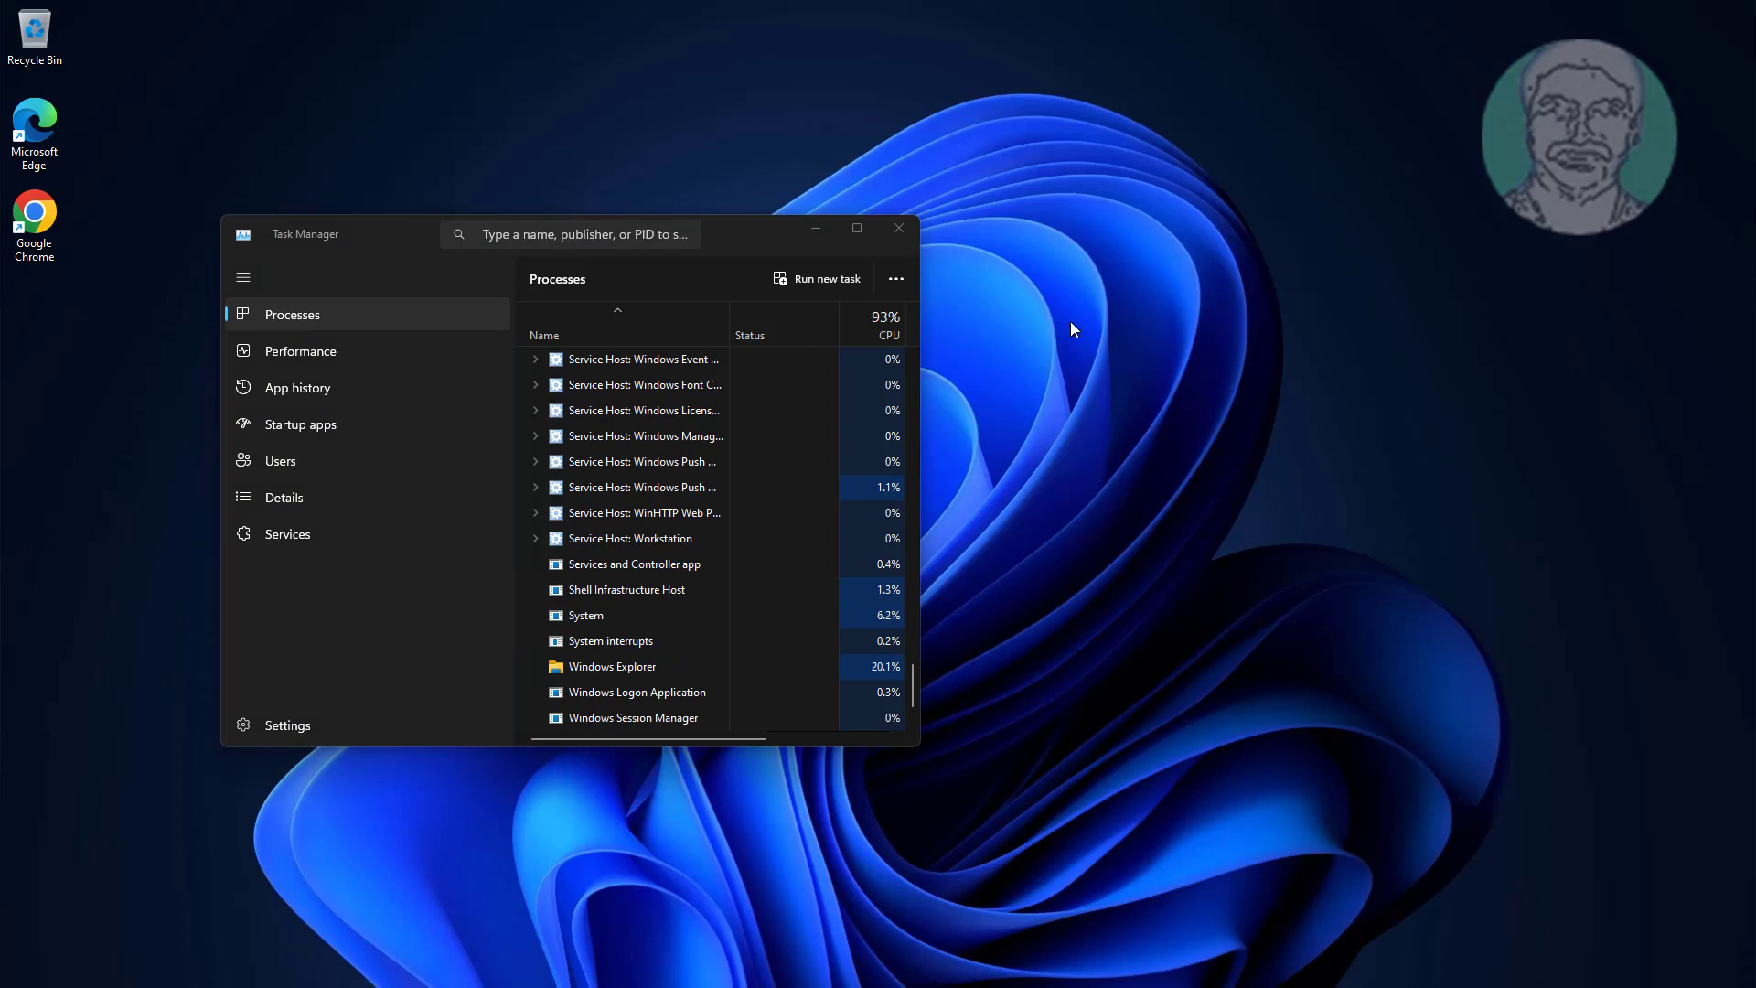
Step: Close Task Manager and open Control Panel by searching for 'control panel'
click(911, 230)
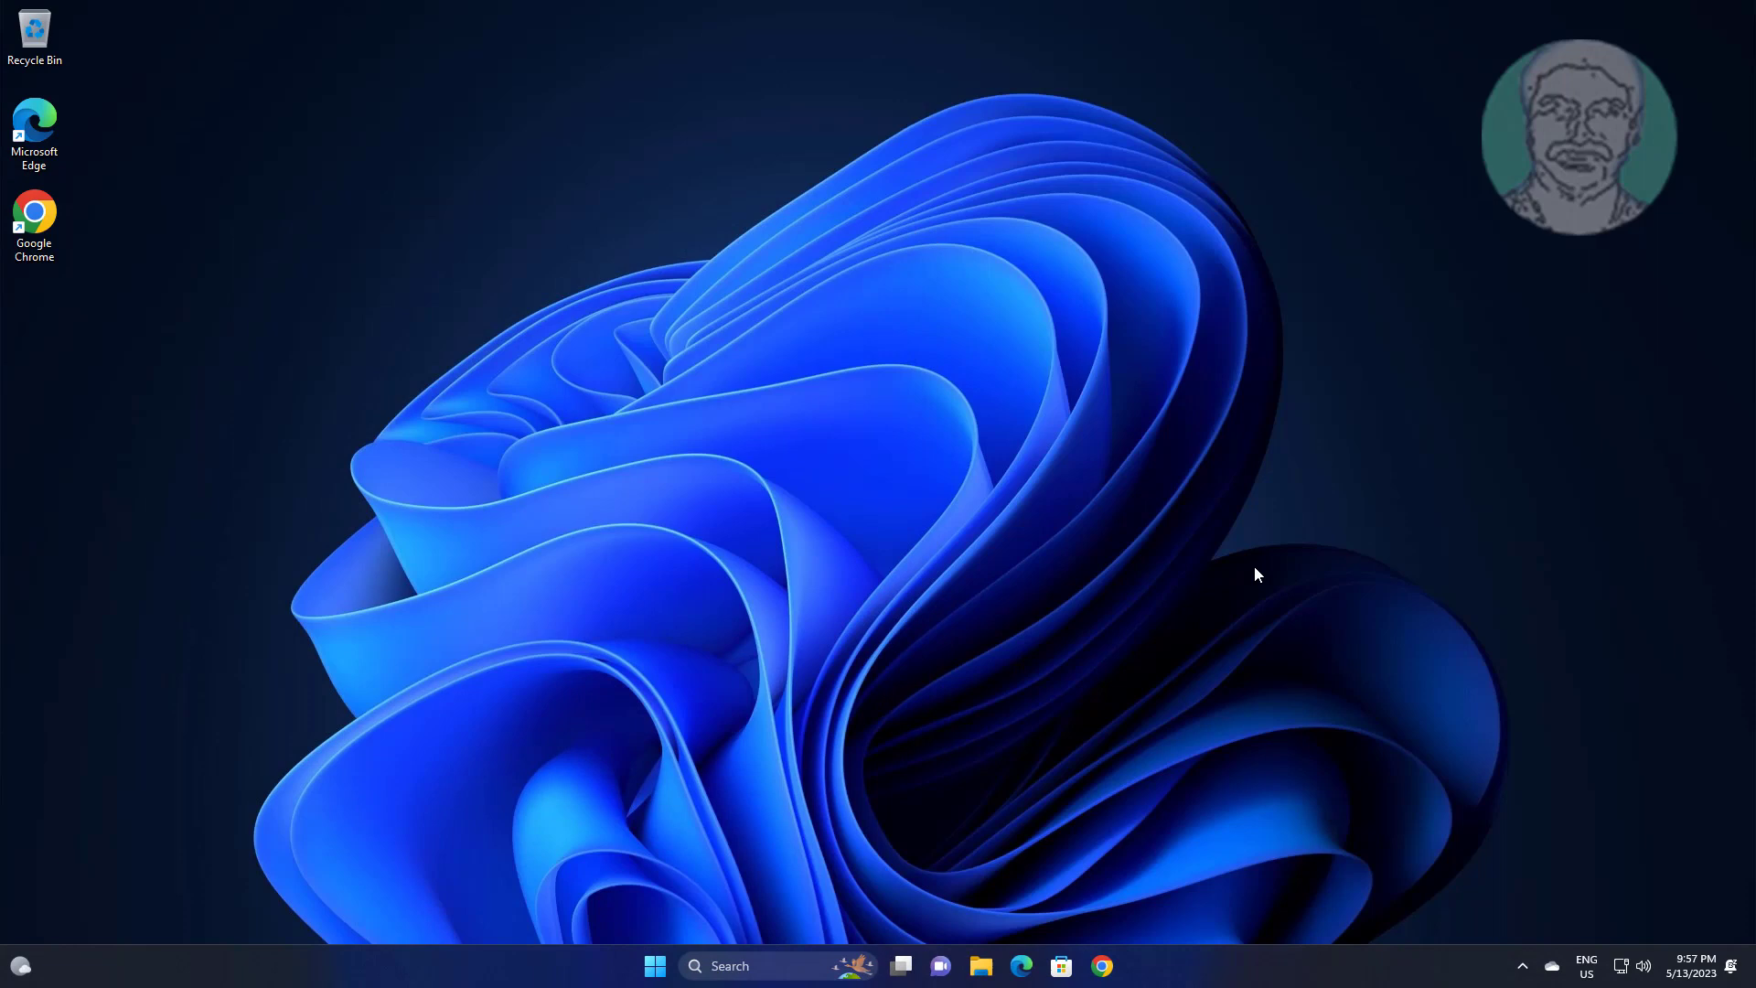
click(729, 966)
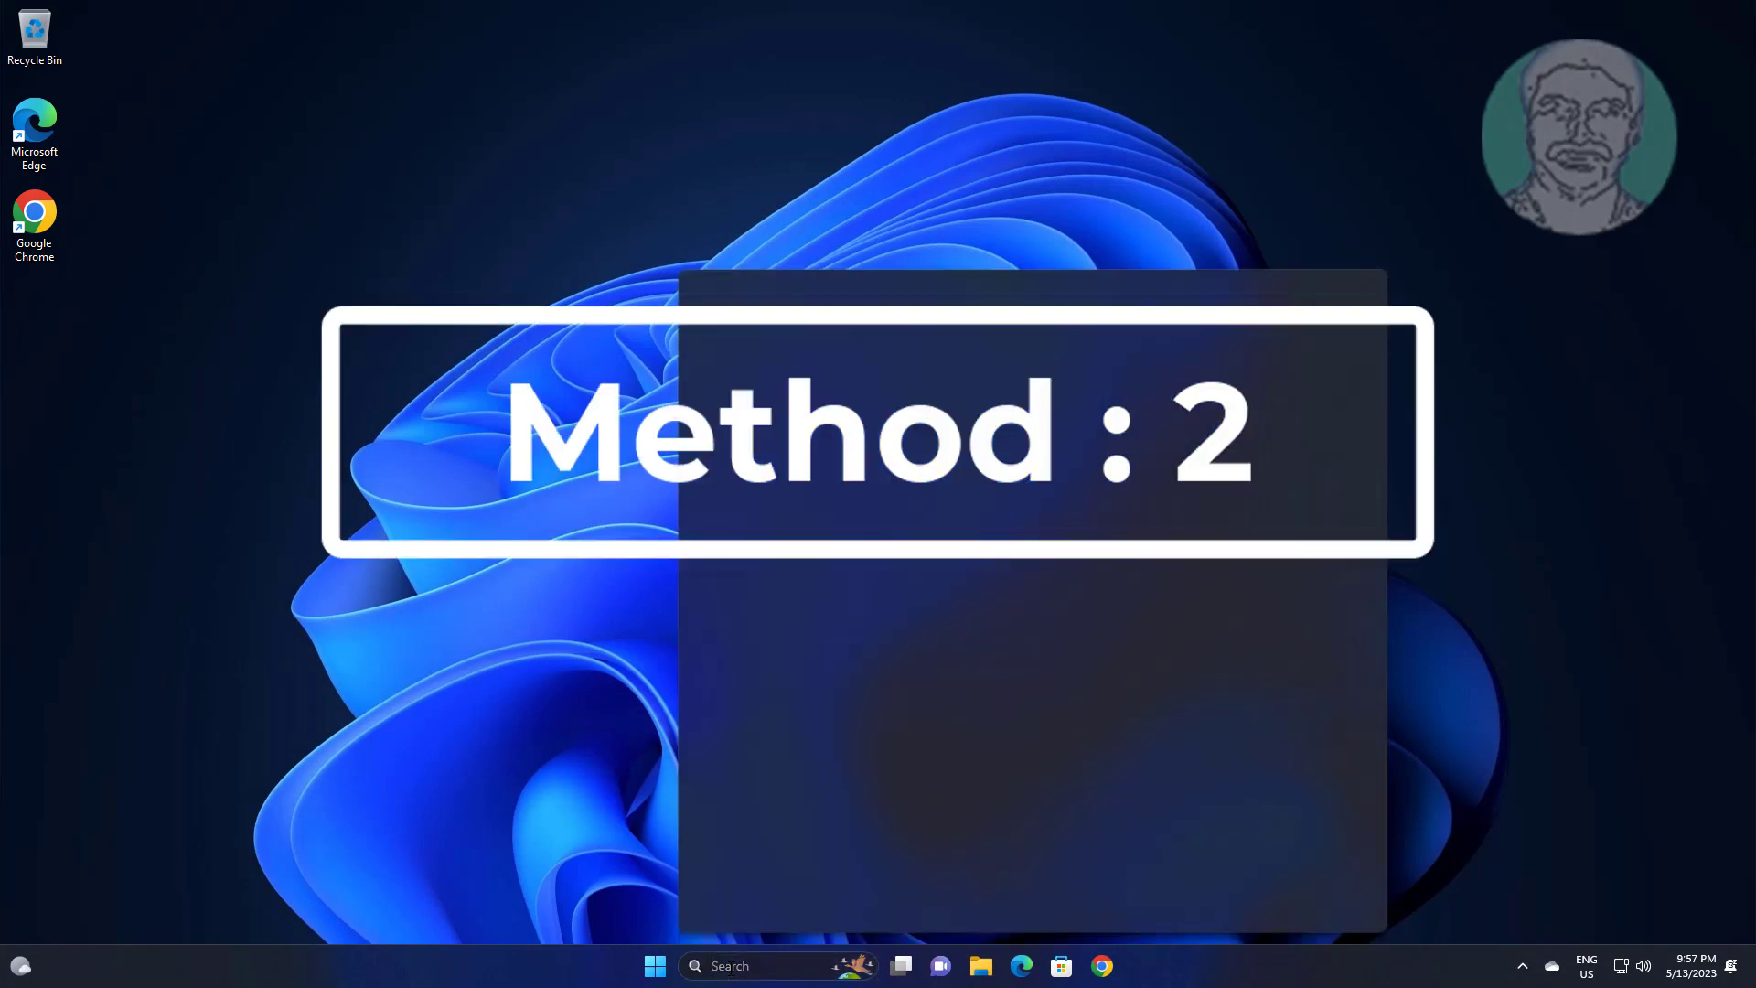
text(control panel)
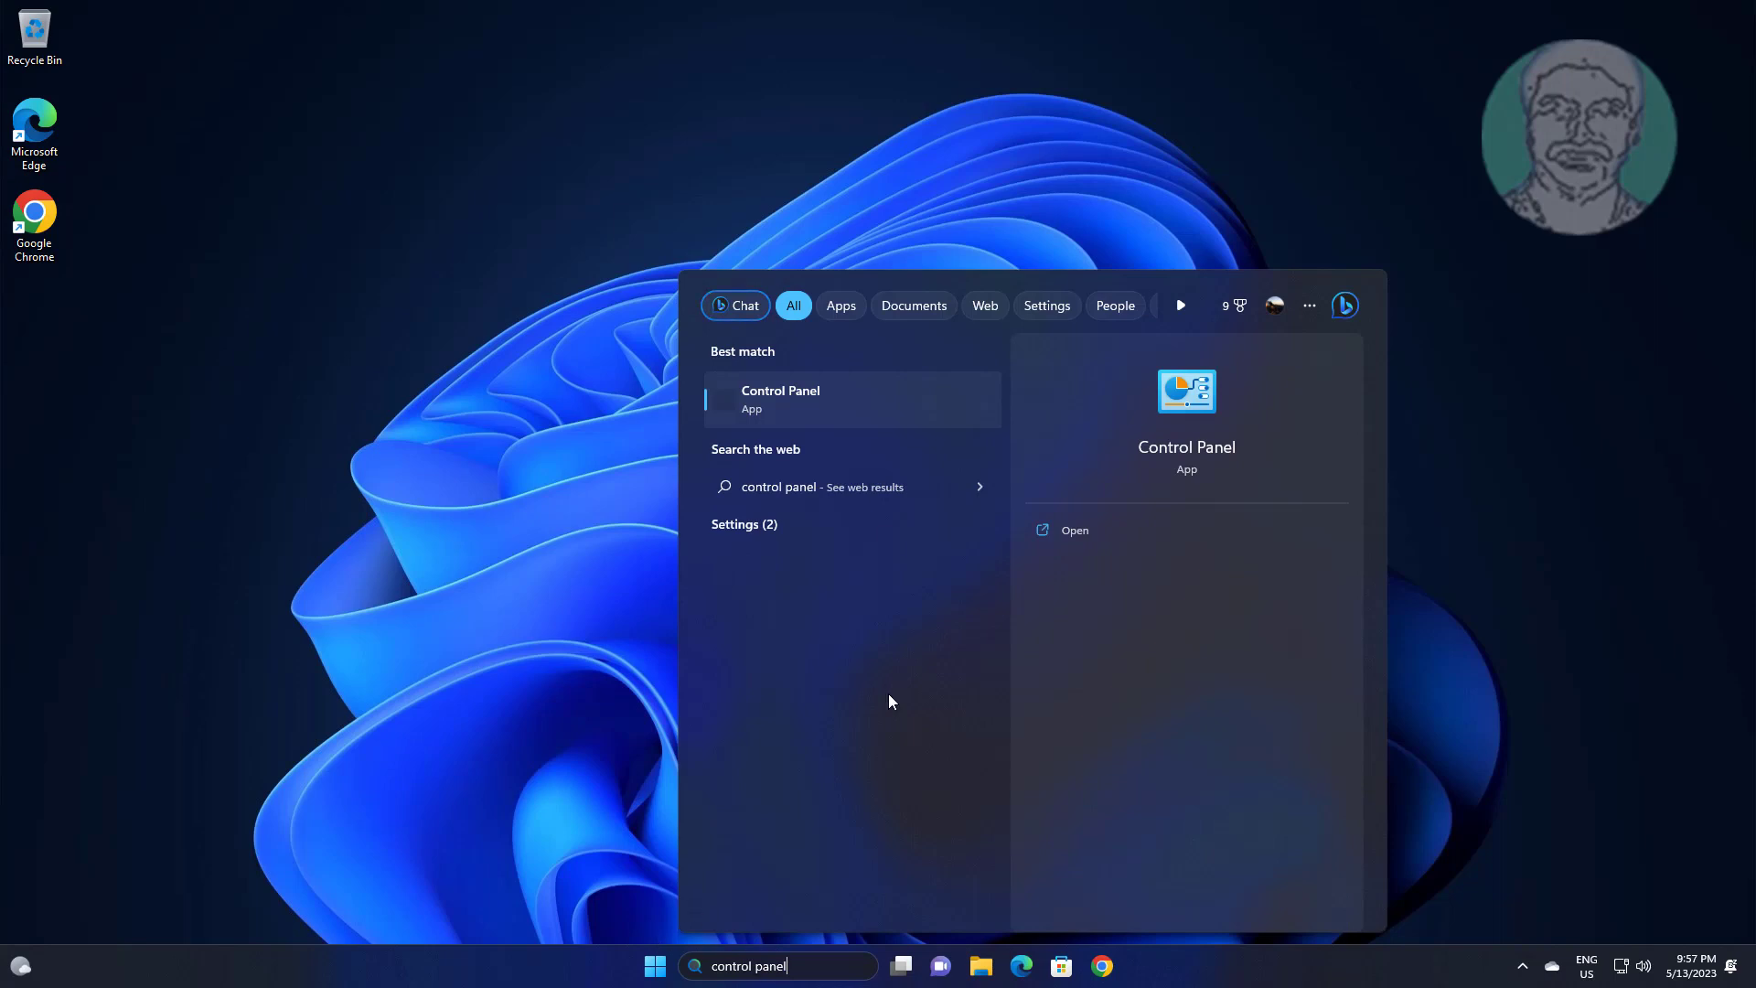
click(812, 390)
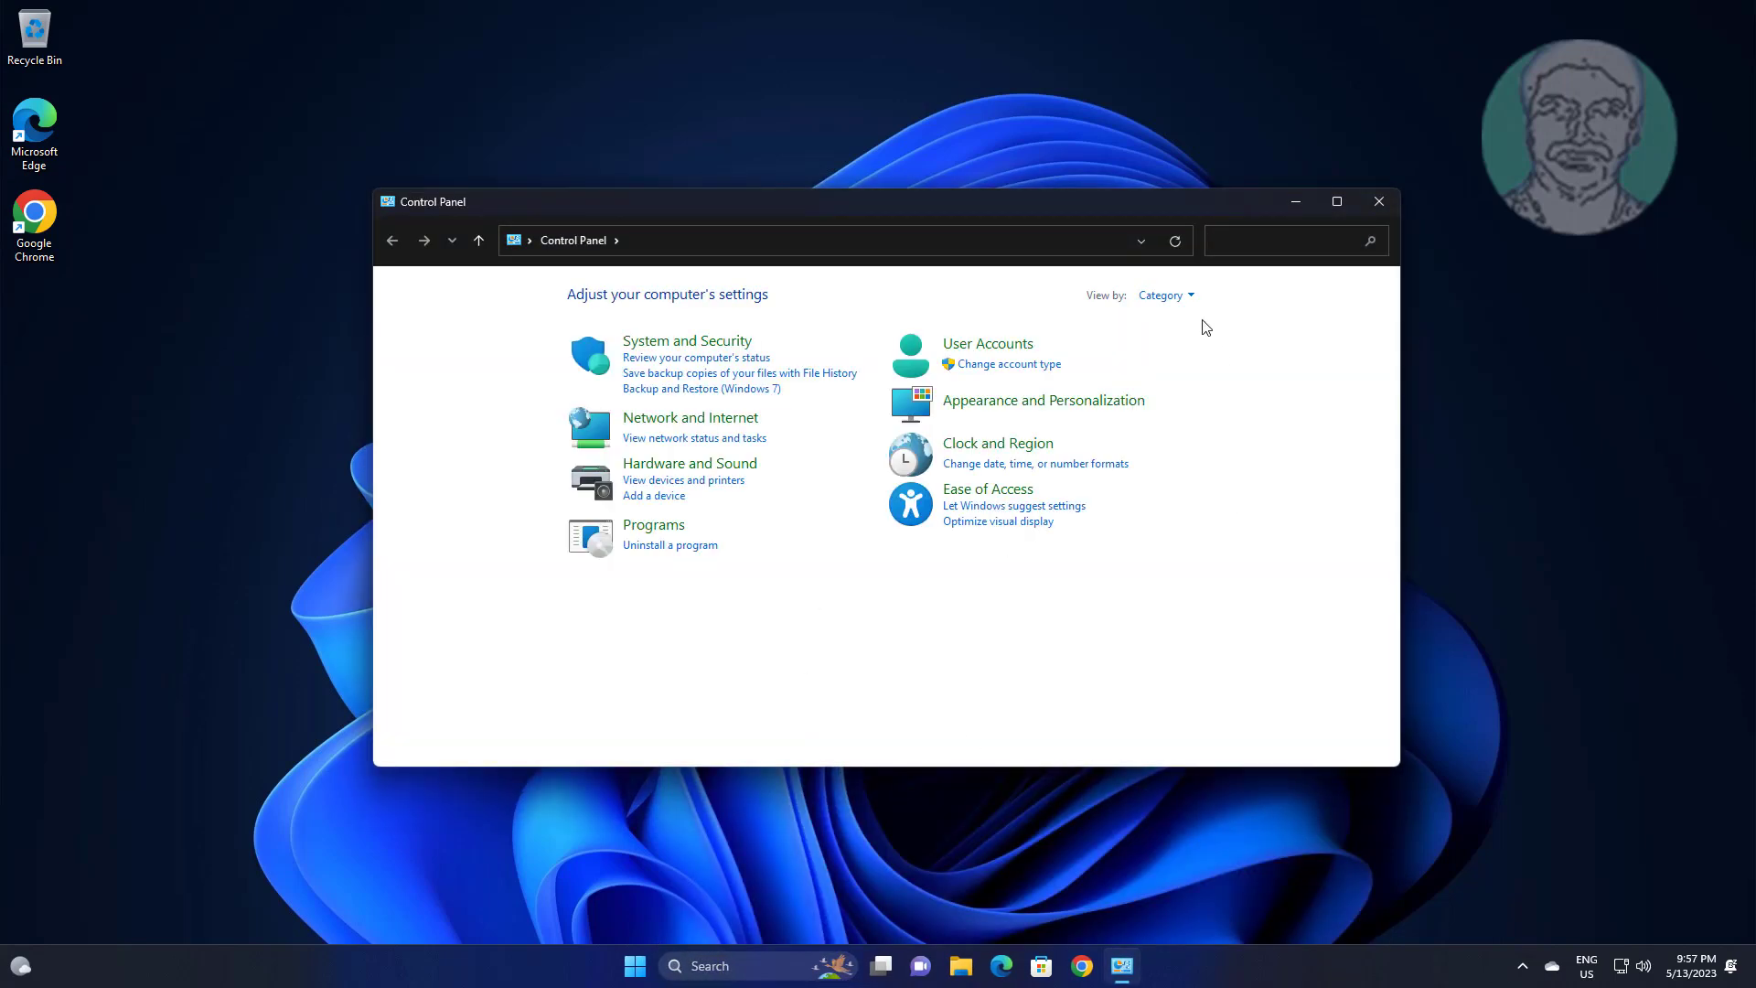
Step: View Control Panel as Small icons, turn off 'Use AutoPlay for all media and devices', save, and close it
click(1189, 295)
click(1194, 368)
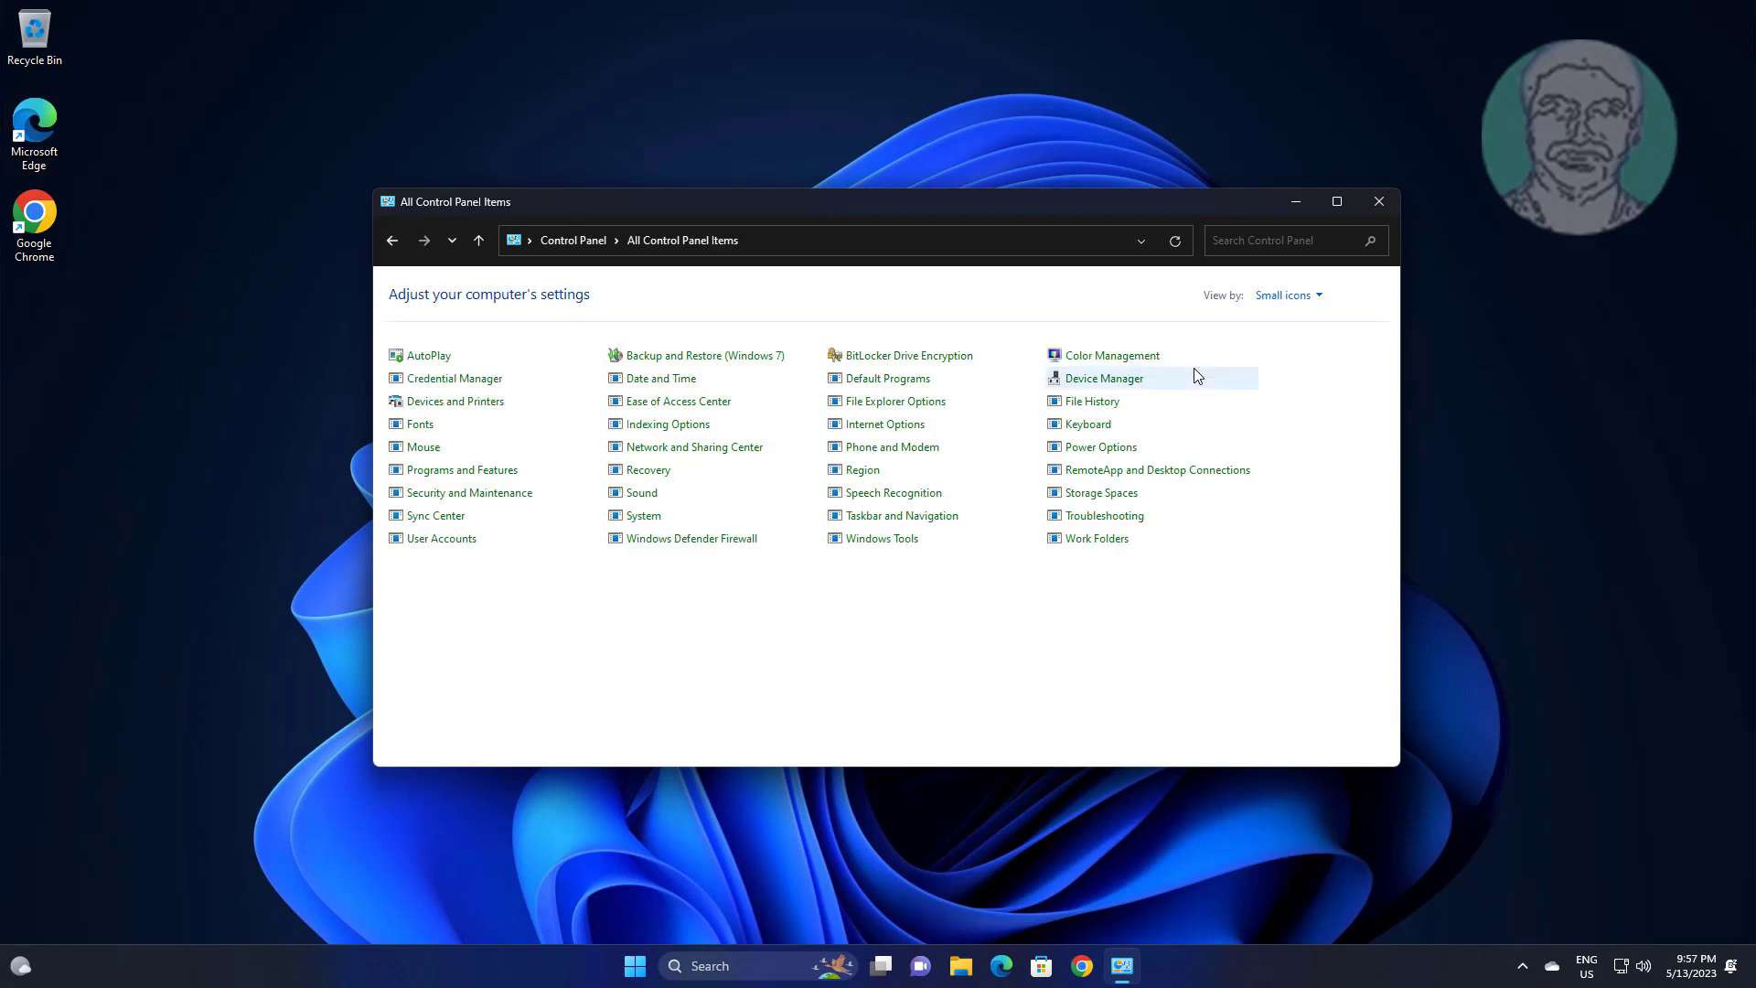
click(421, 358)
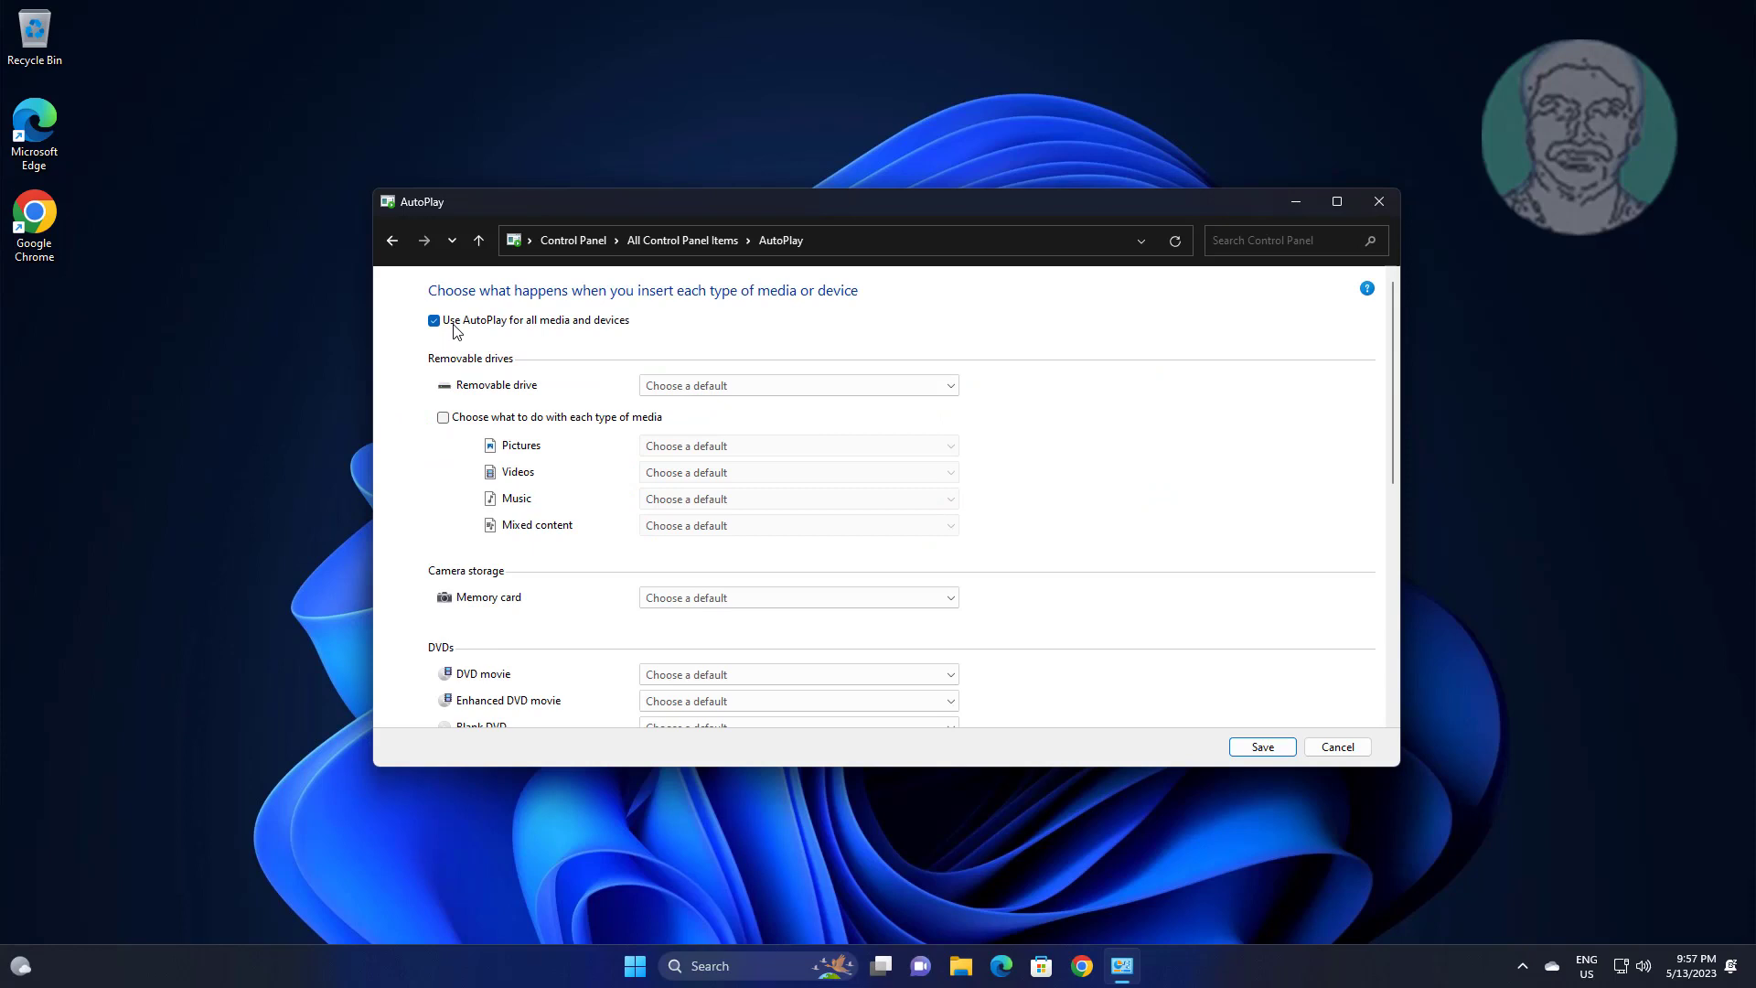
click(436, 327)
click(1262, 746)
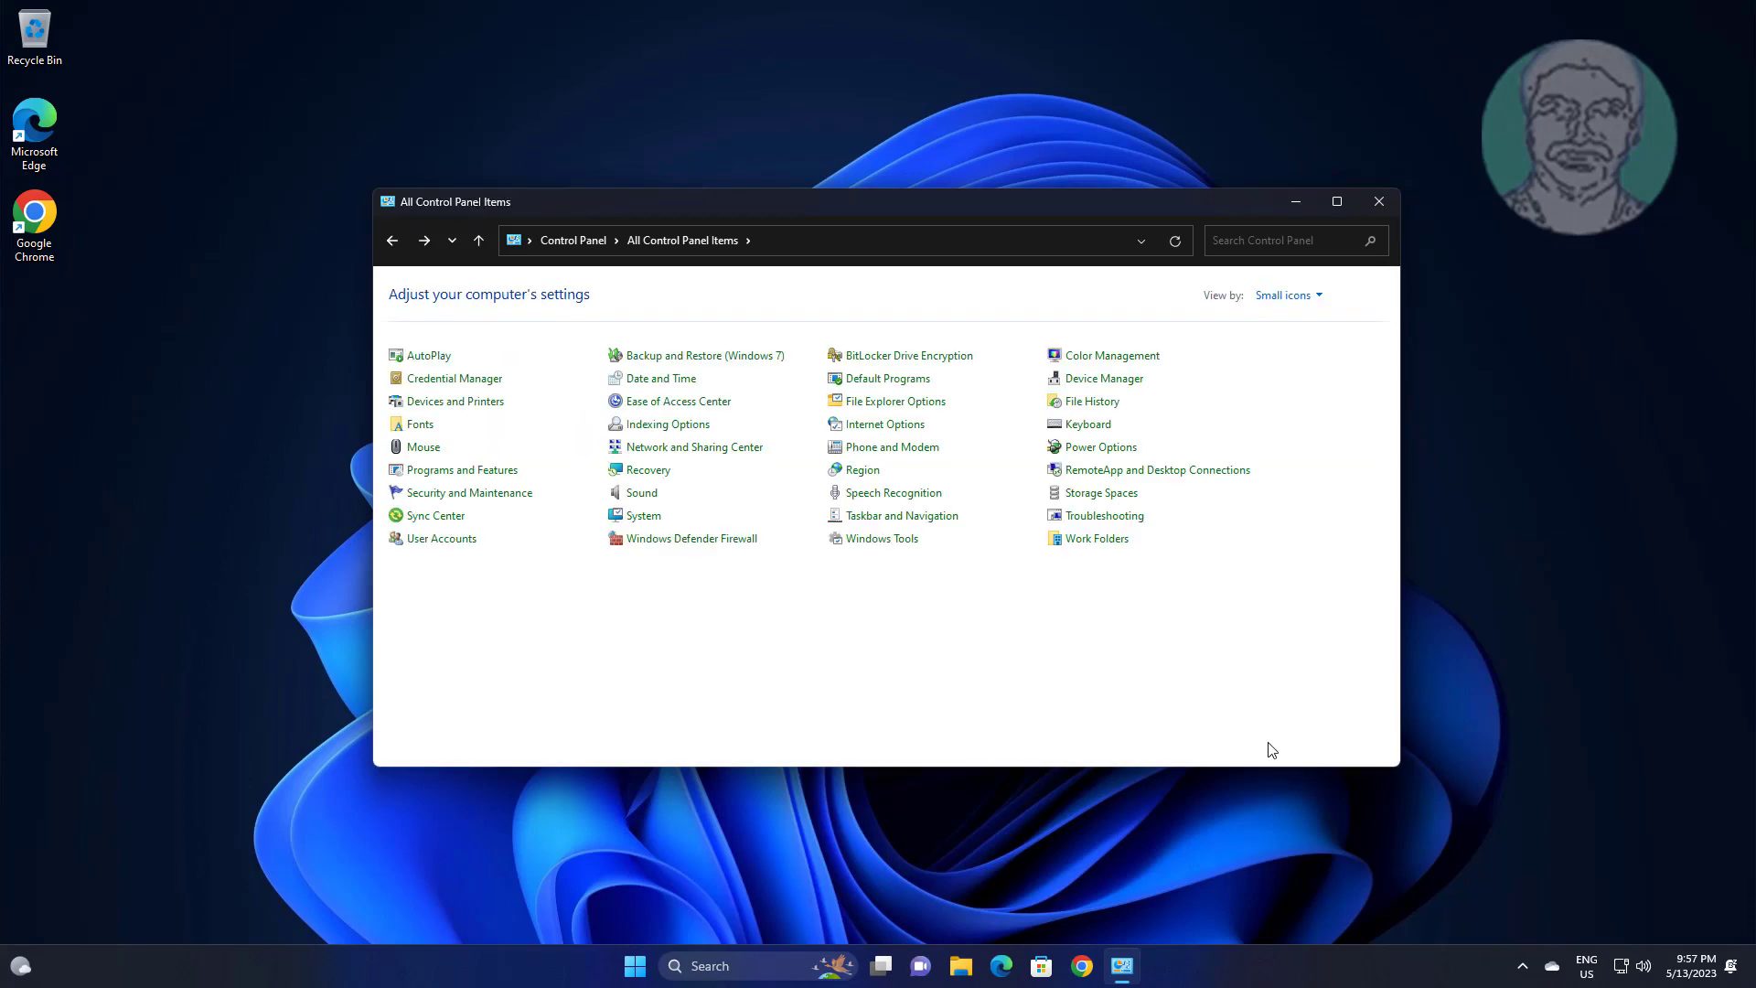
click(1380, 203)
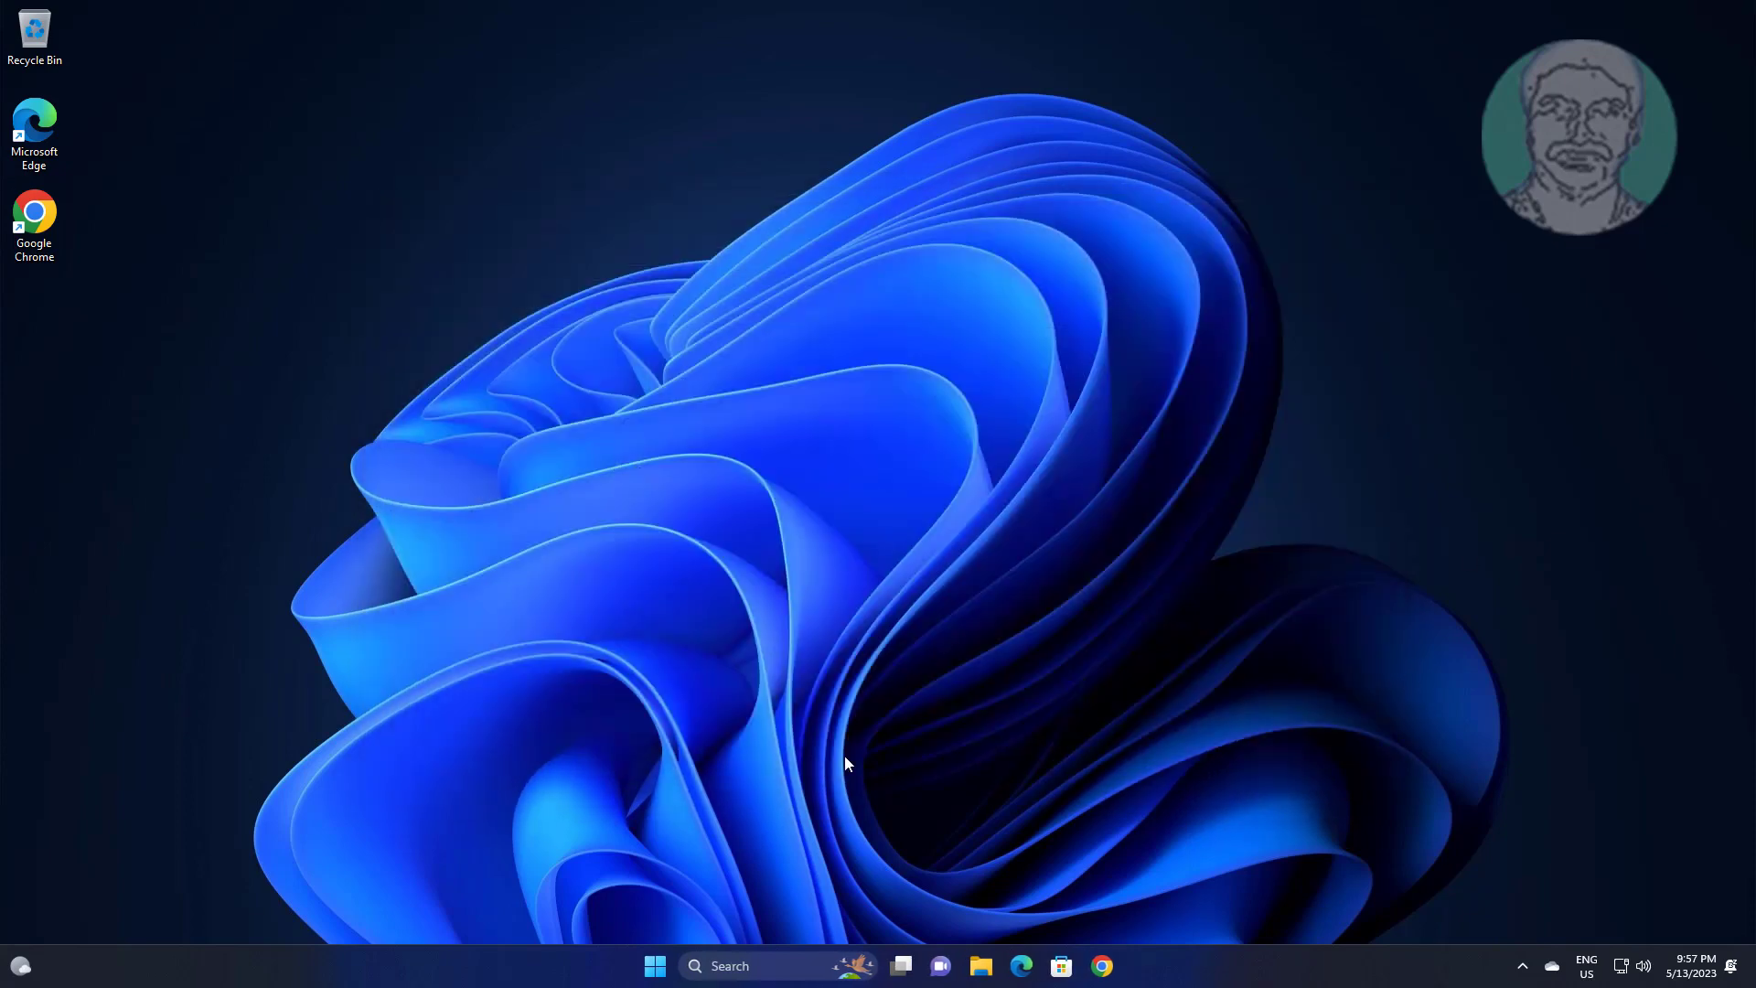
Step: Search 'cmd' and run Command Prompt as administrator, approving the UAC prompt
click(736, 960)
text(cmd)
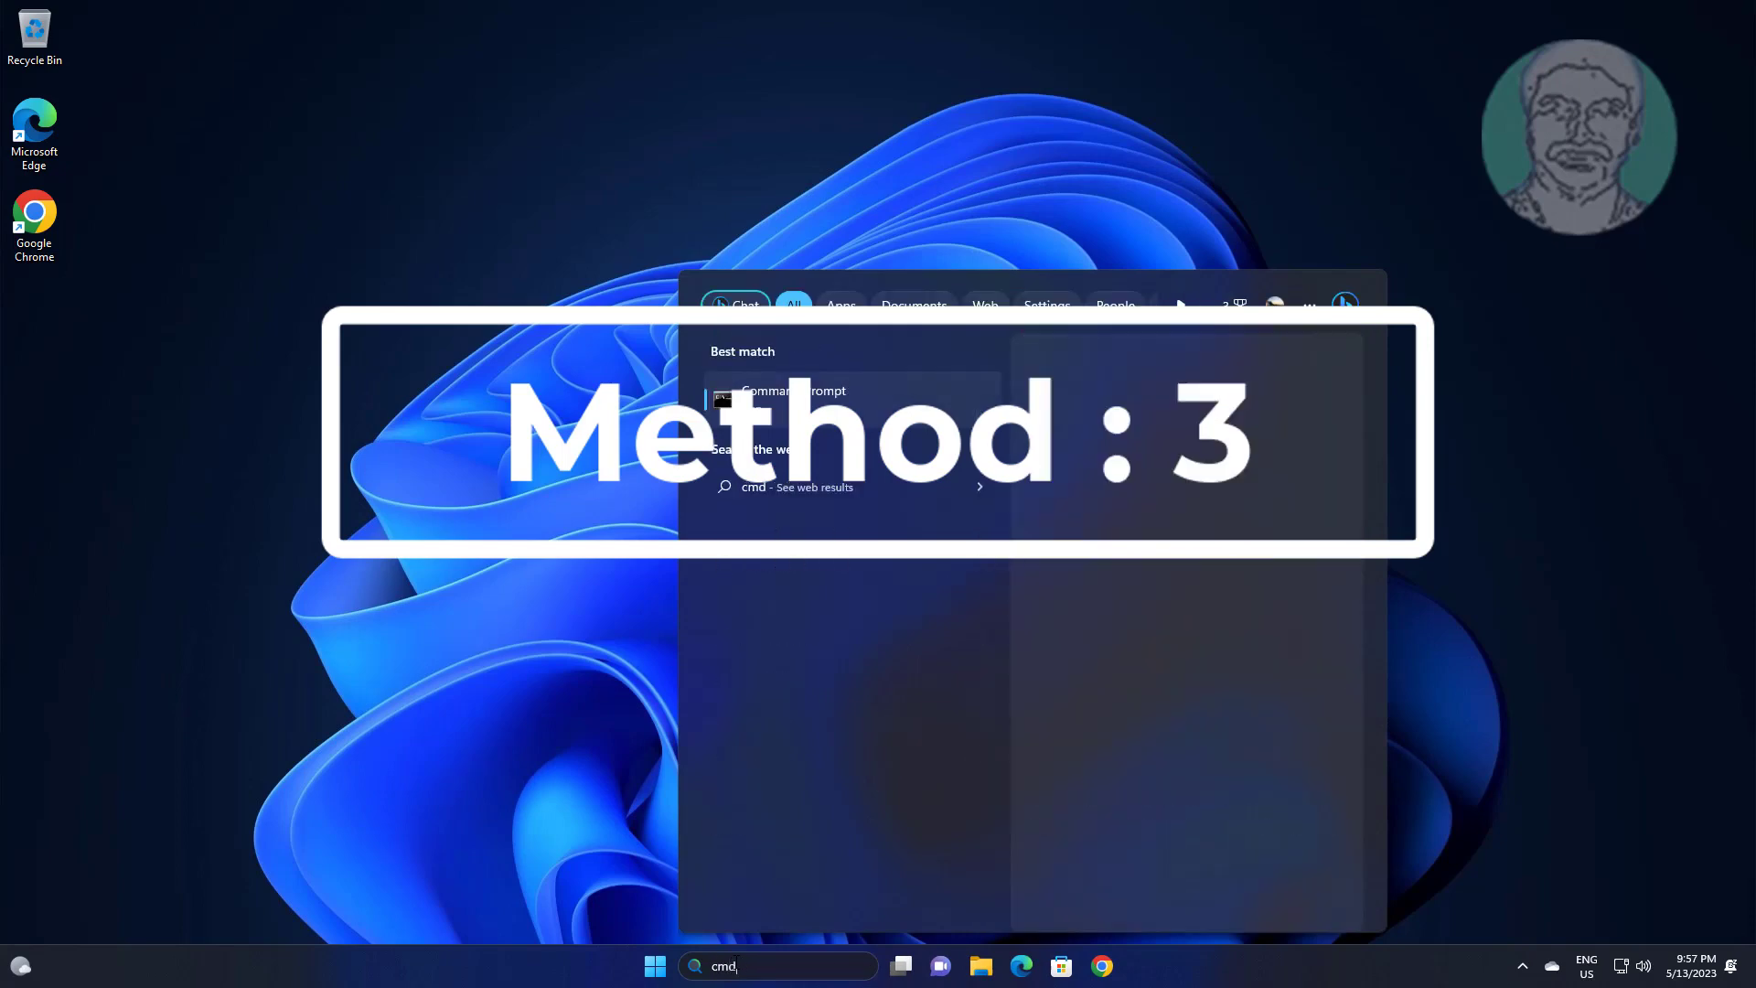
right_click(819, 403)
click(907, 414)
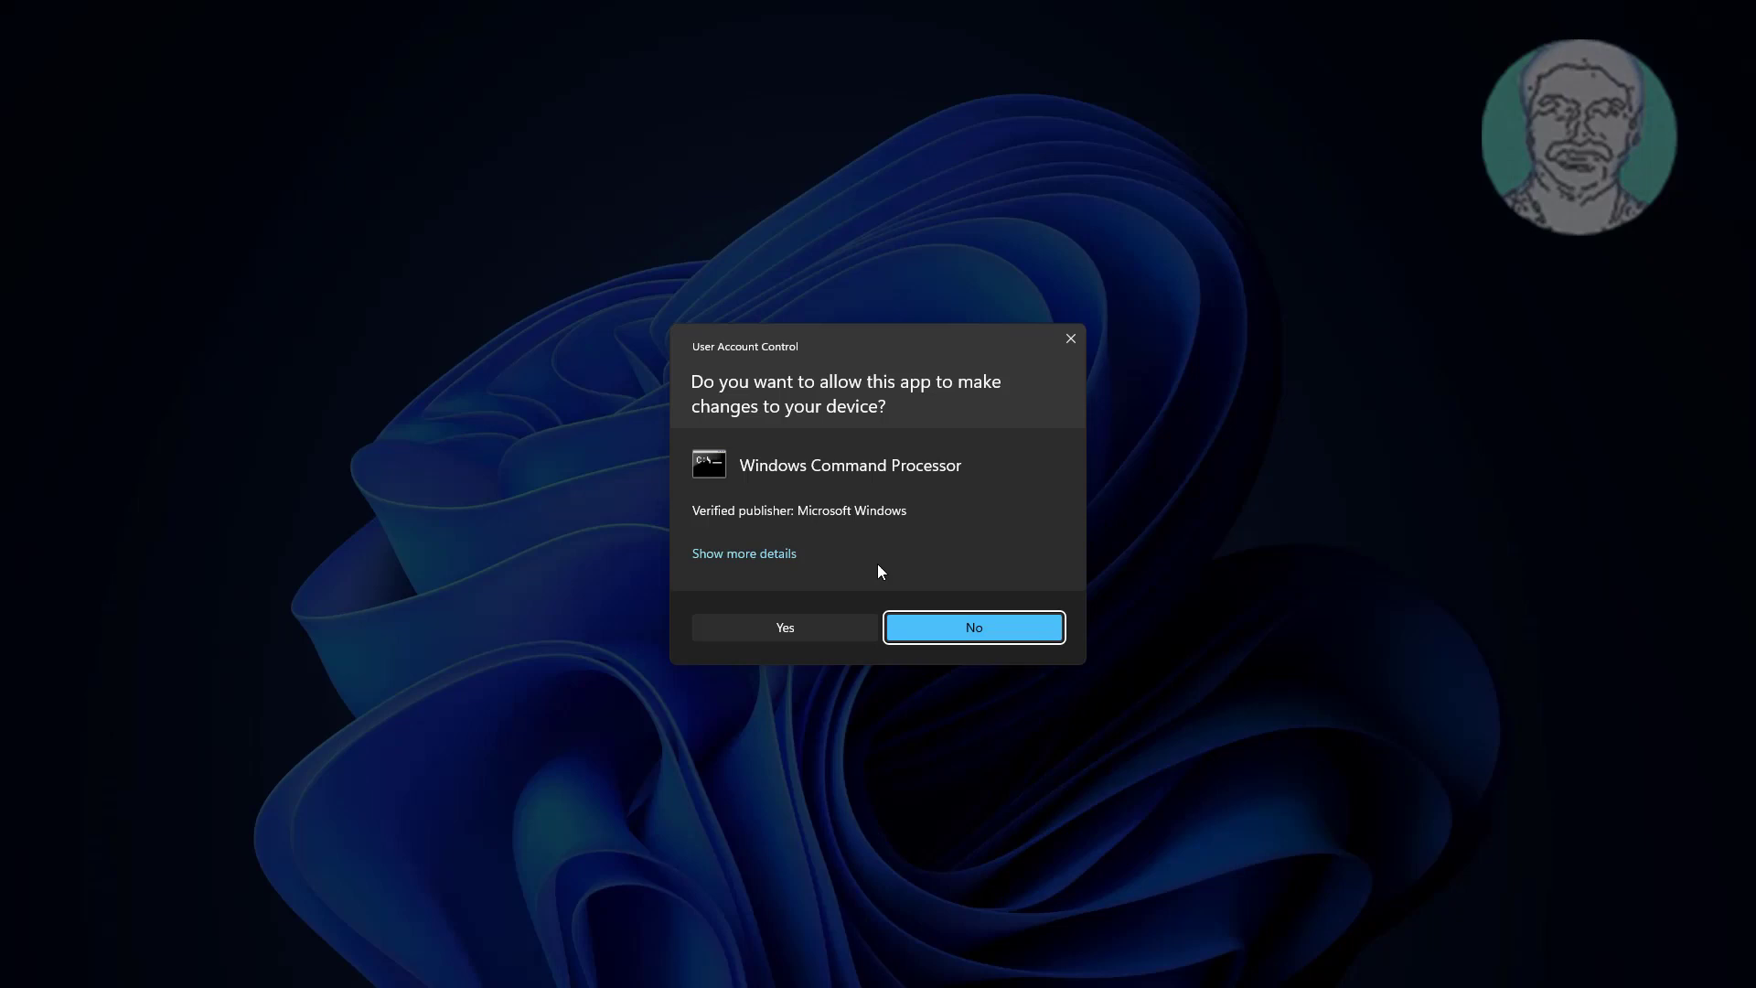
click(832, 617)
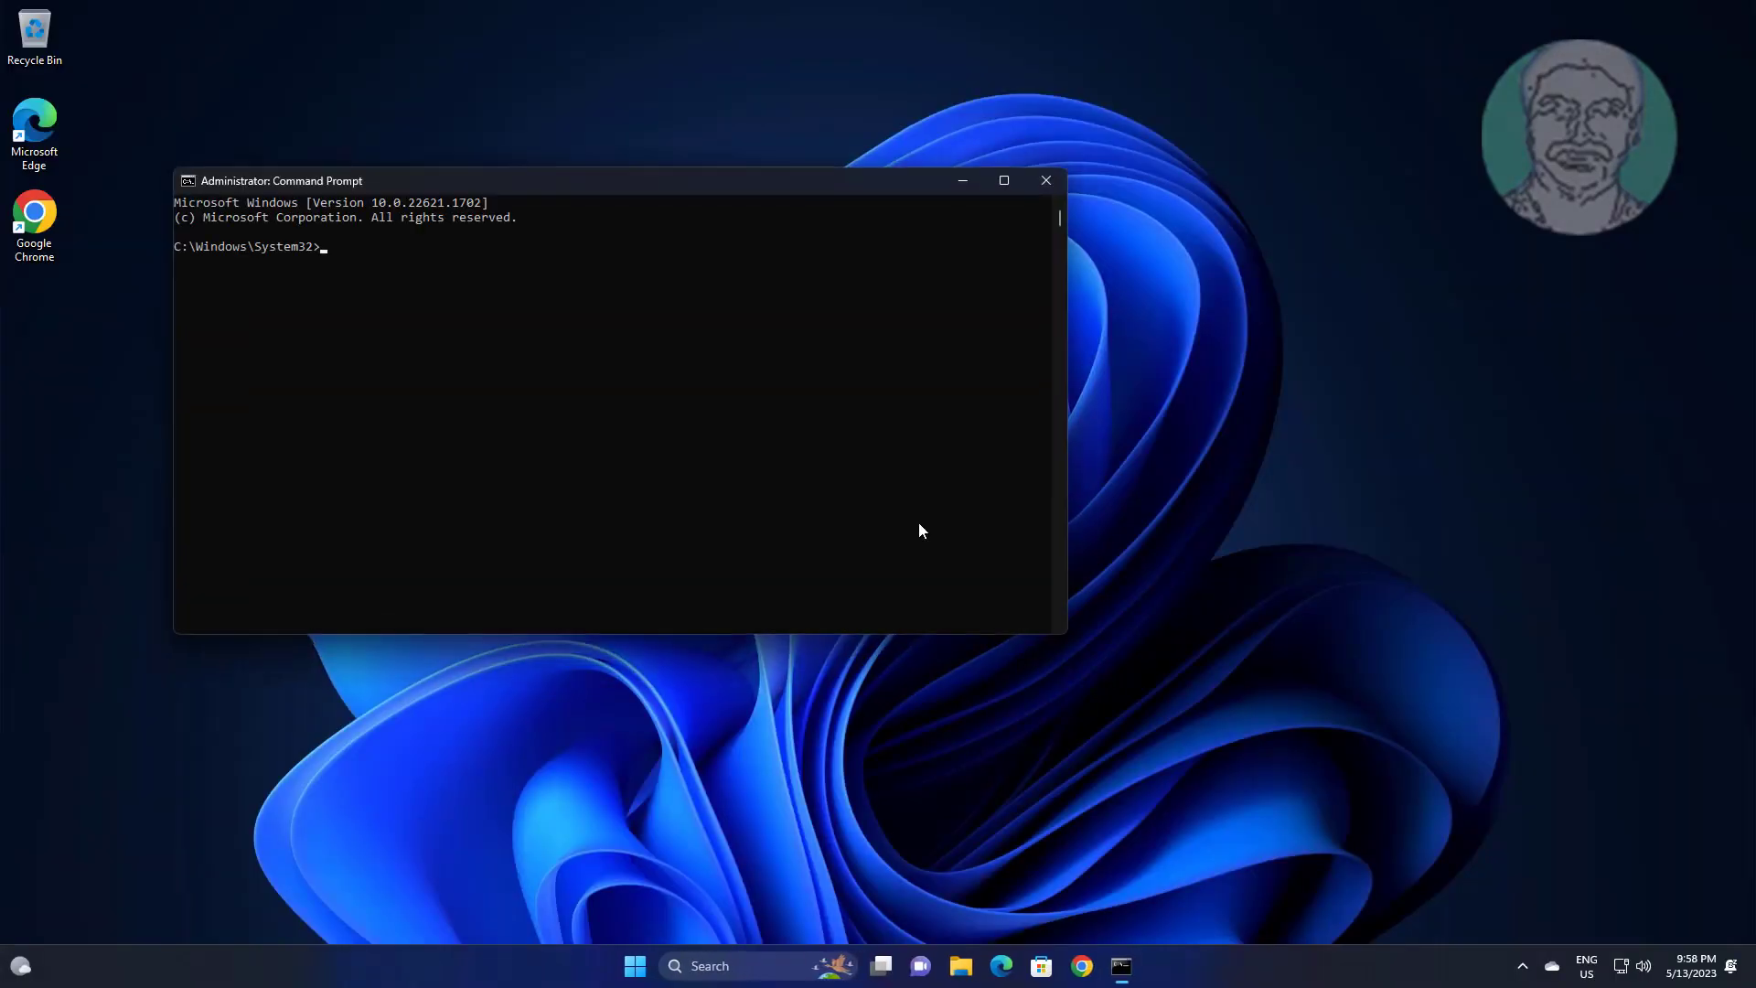
Step: Run 'sfc /scannow' and let verification reach 100% with no integrity violations
text(sfc /scannow)
key(Return)
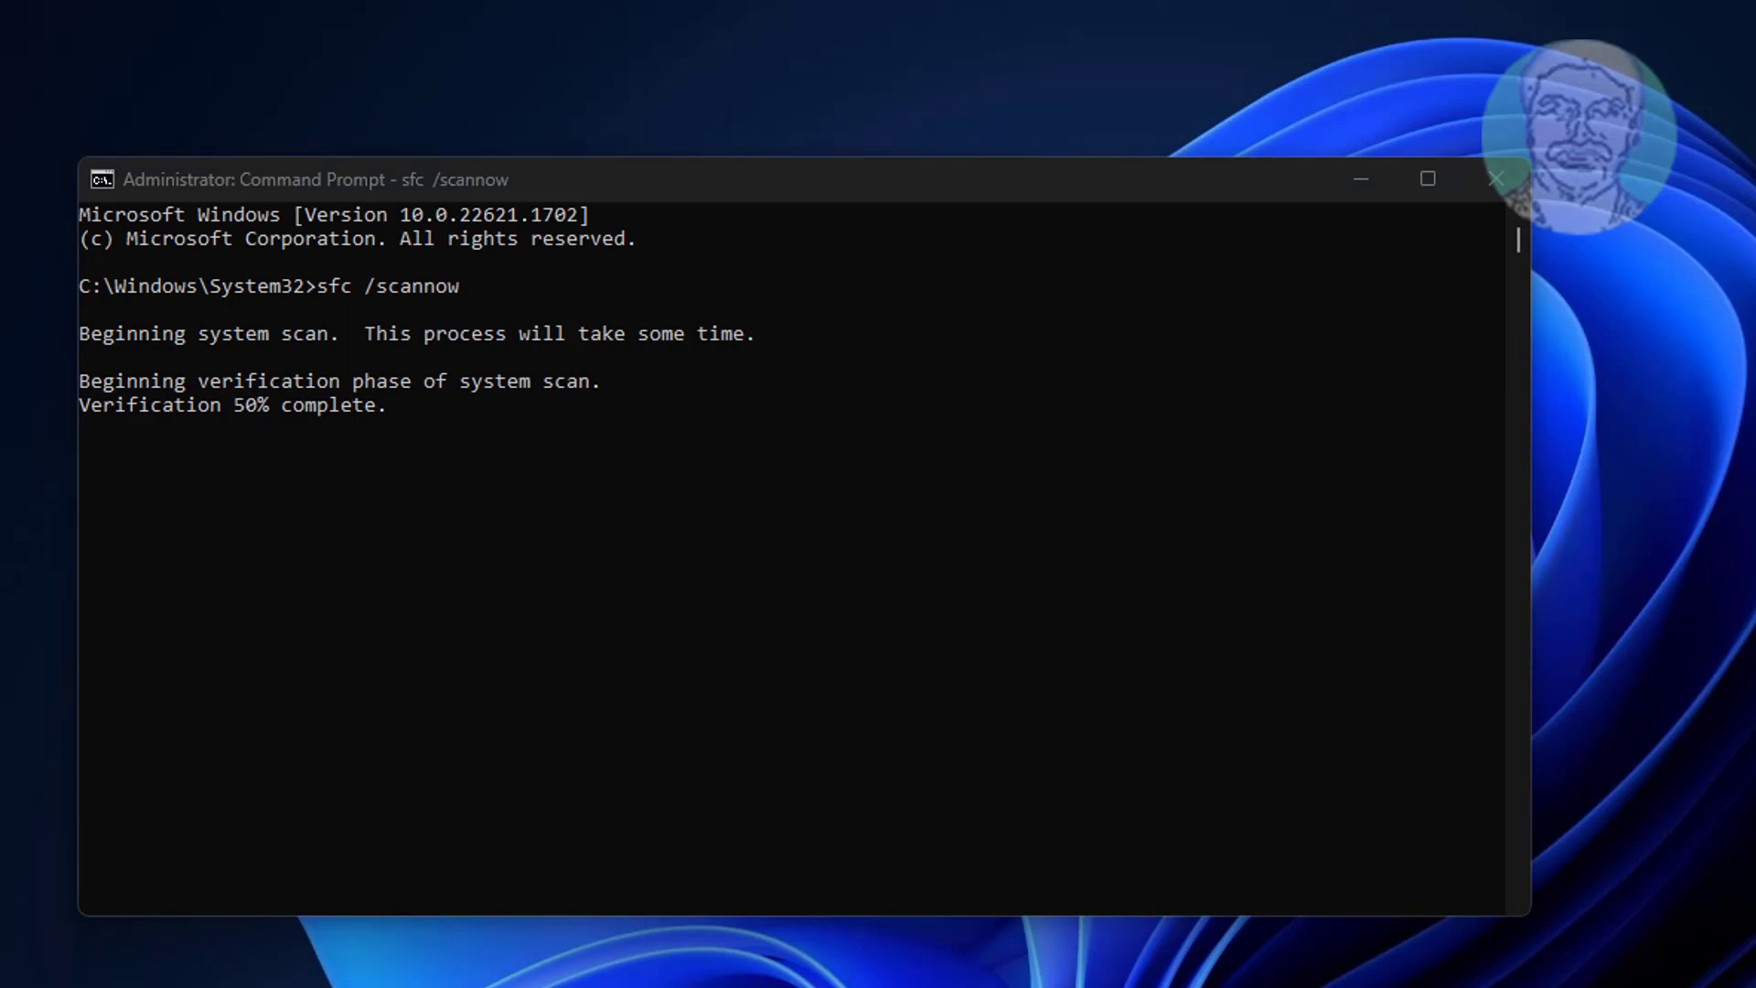
click(650, 582)
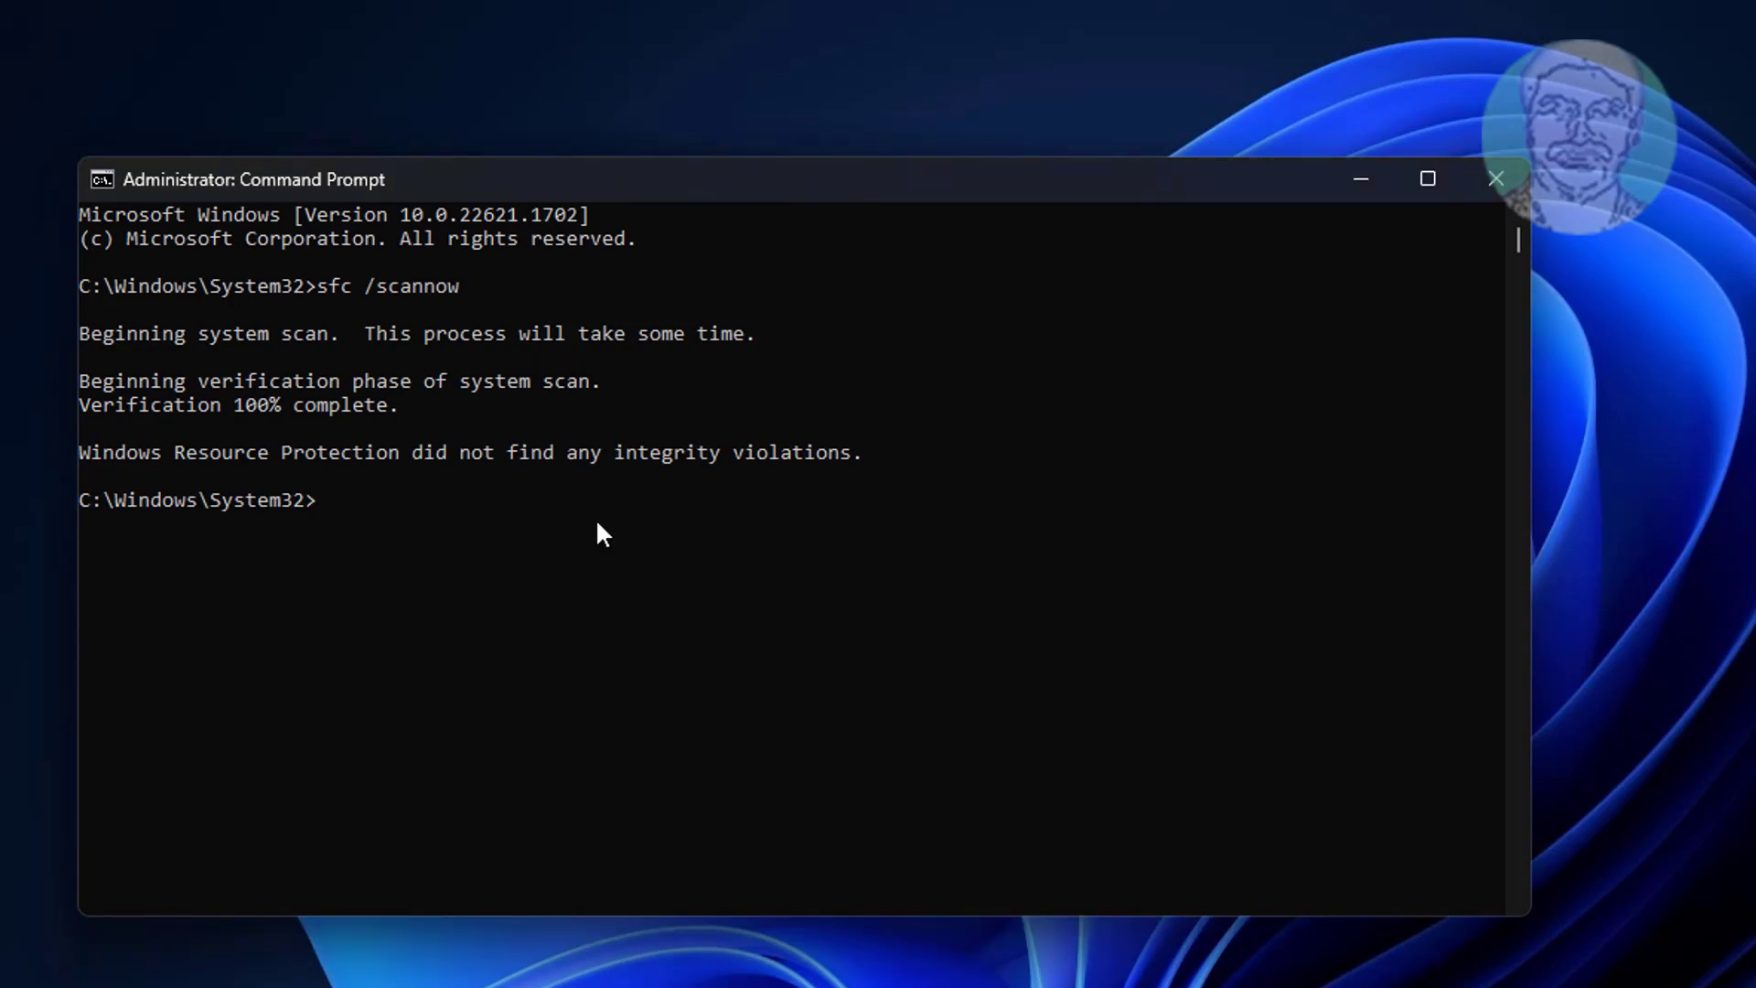
Step: Run 'dism /online /cleanup-image /restorehealth' to completion, then exit Command Prompt
text(dism /online /cle)
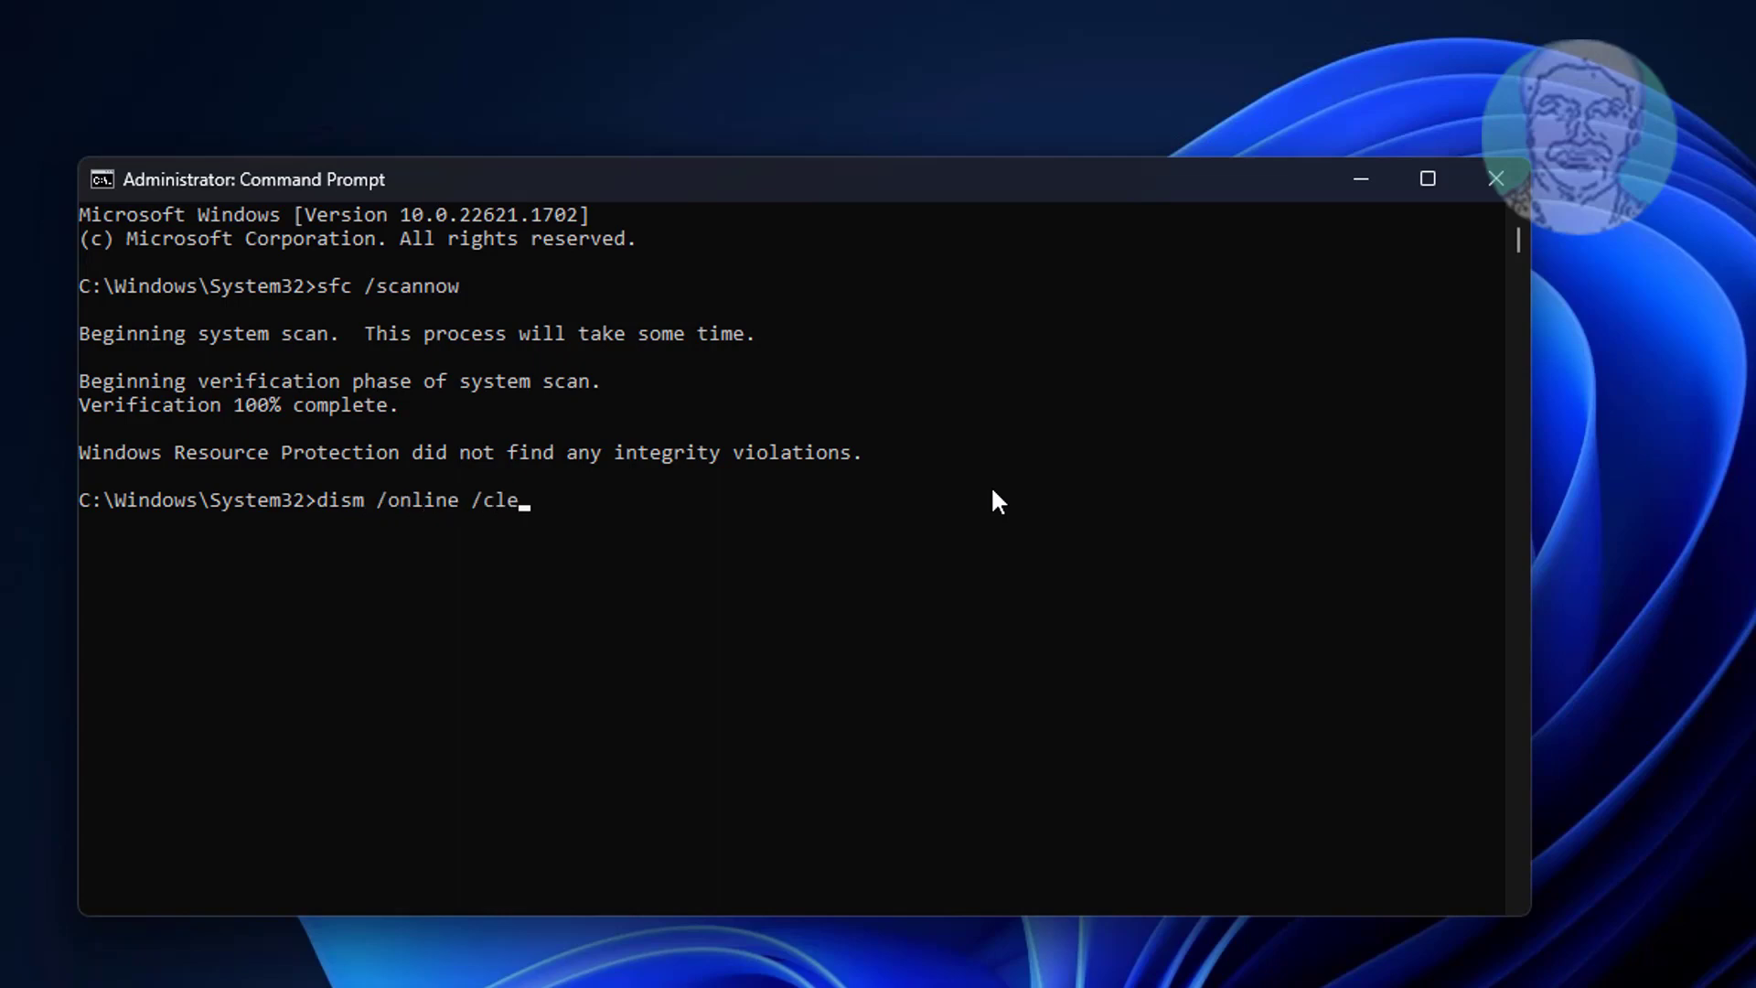
text(anup-image /resto)
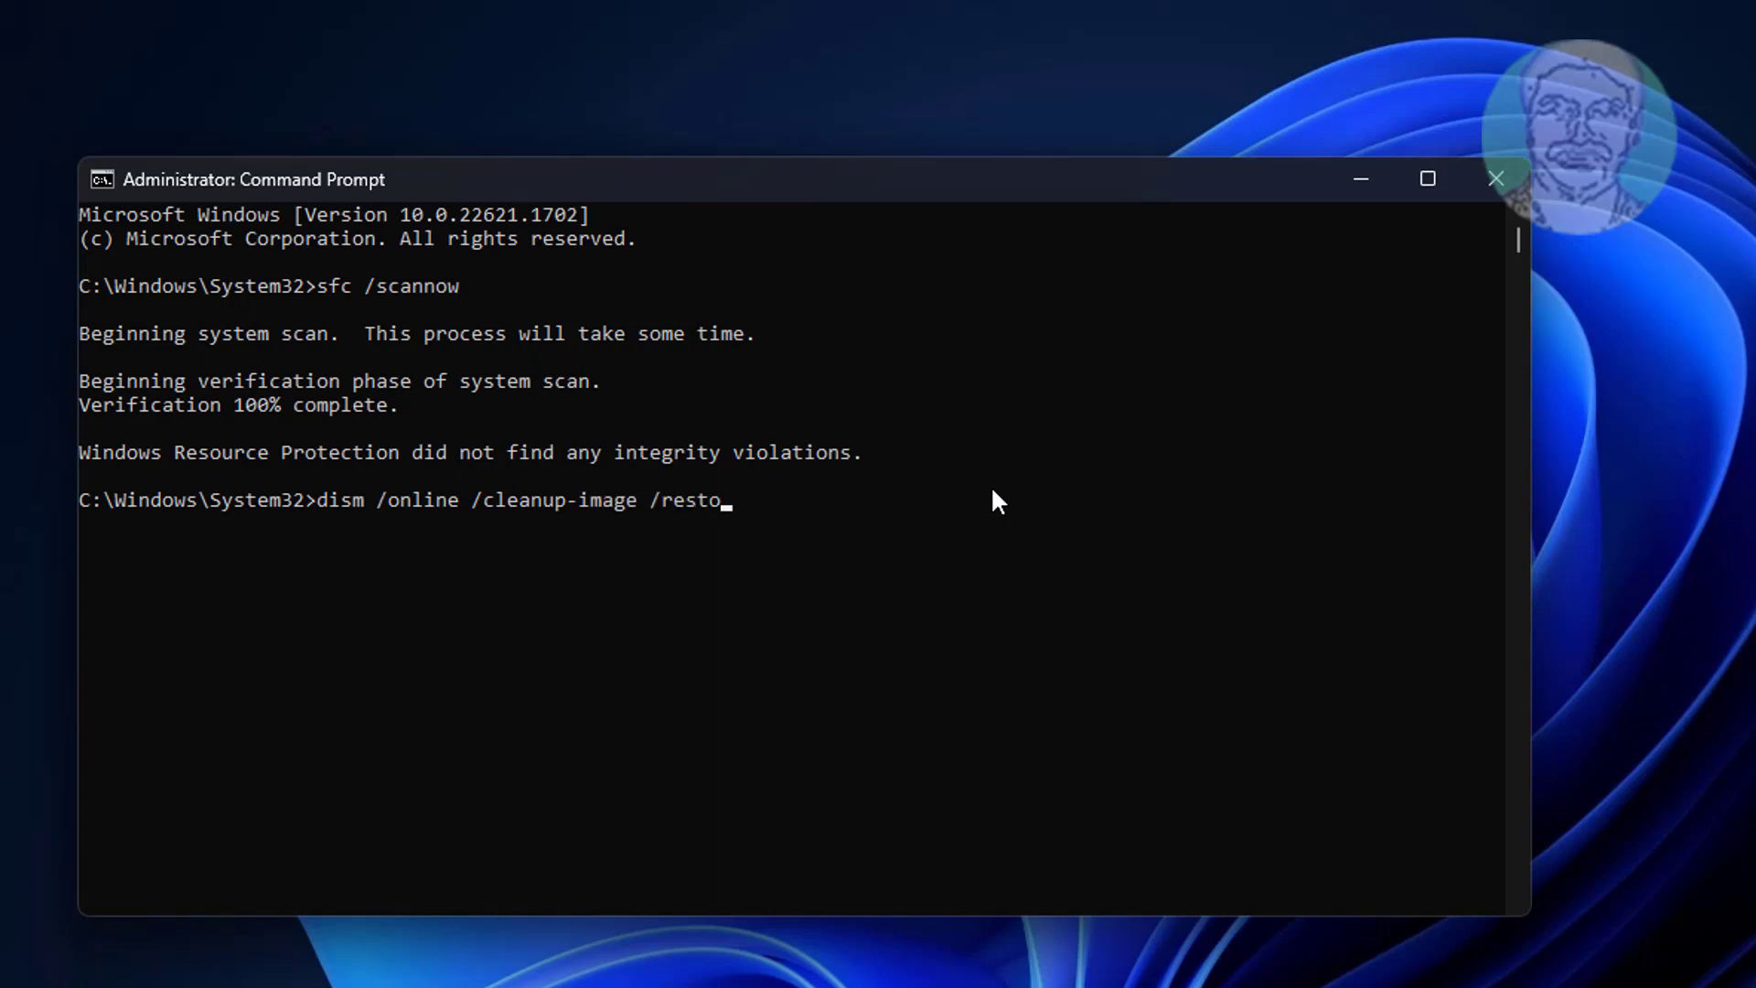
text(rehealth)
key(Return)
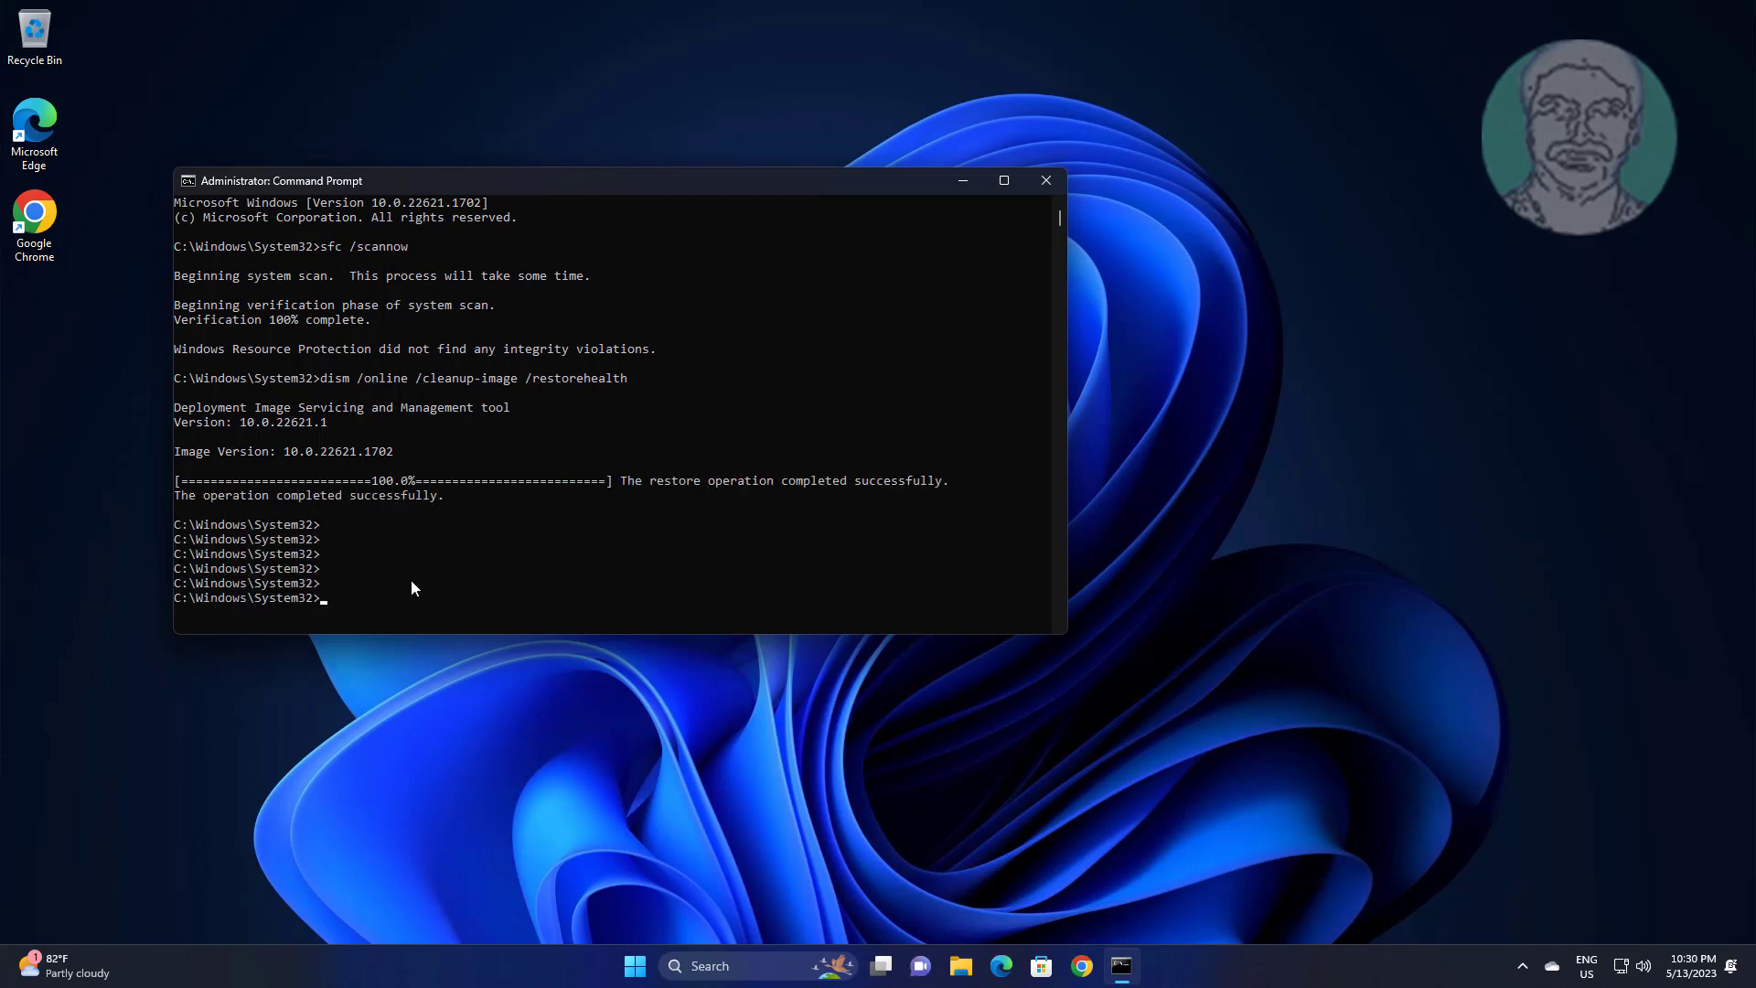
click(411, 583)
text(e)
key(Return)
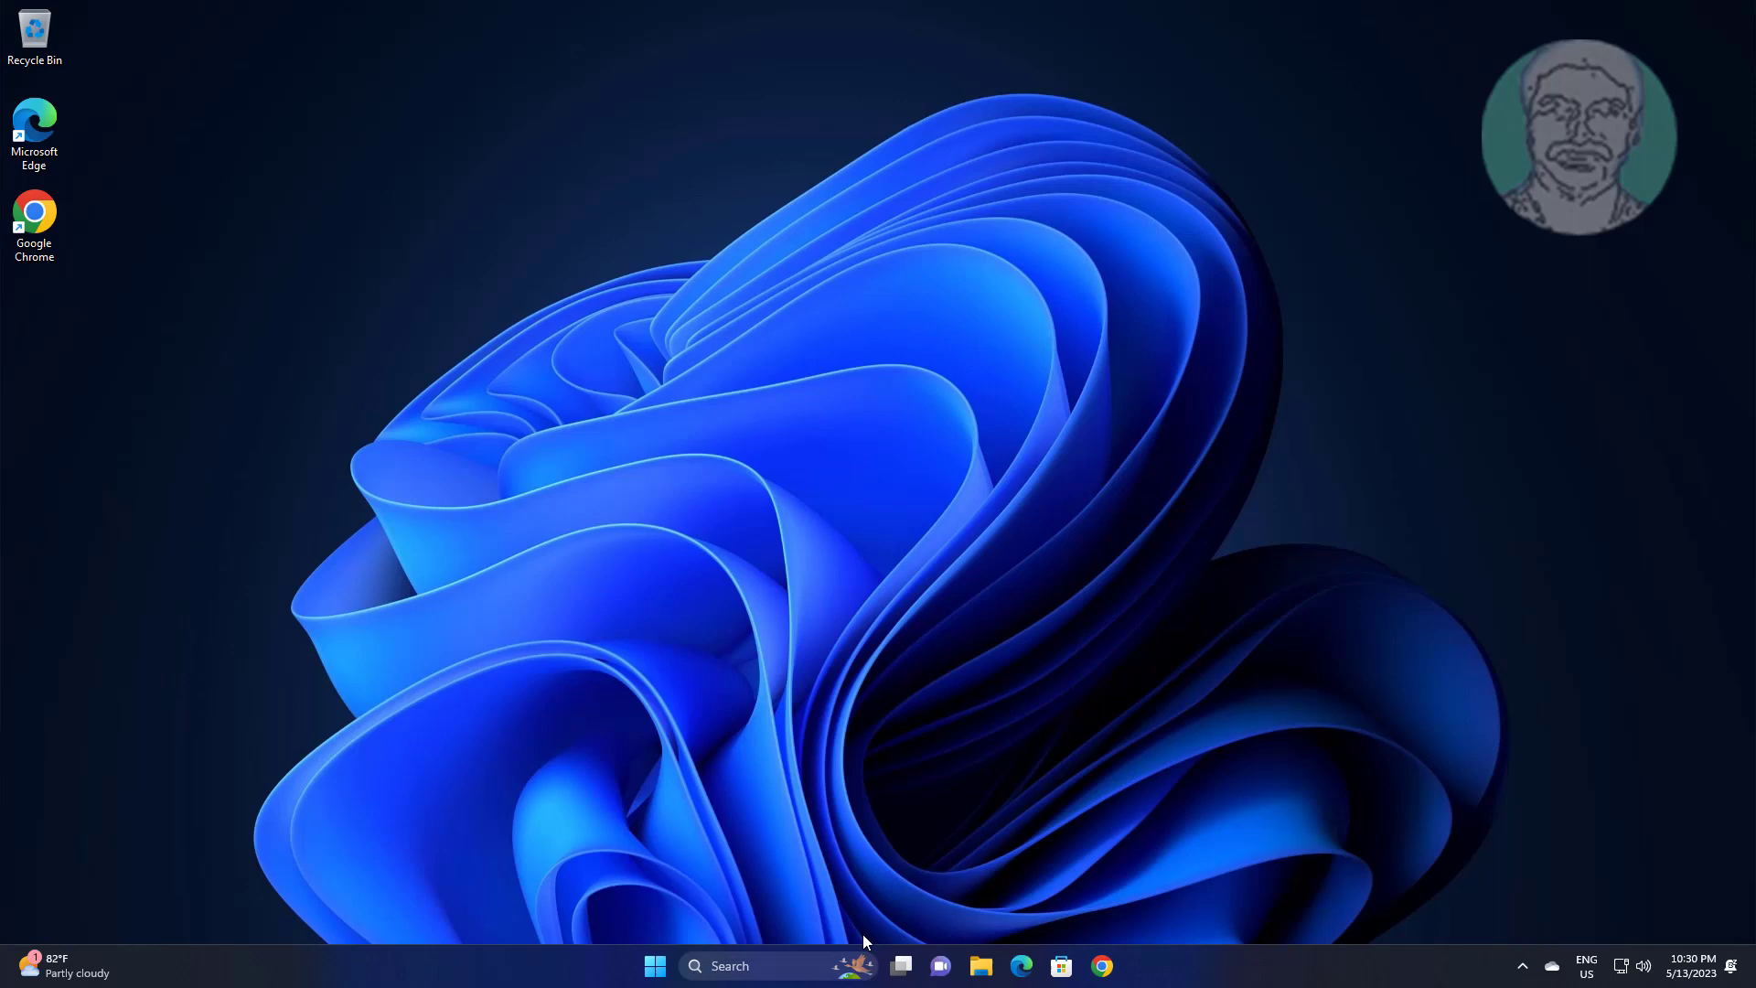
Step: Search for 'windows security' and launch the Windows Security app
click(823, 966)
text(w)
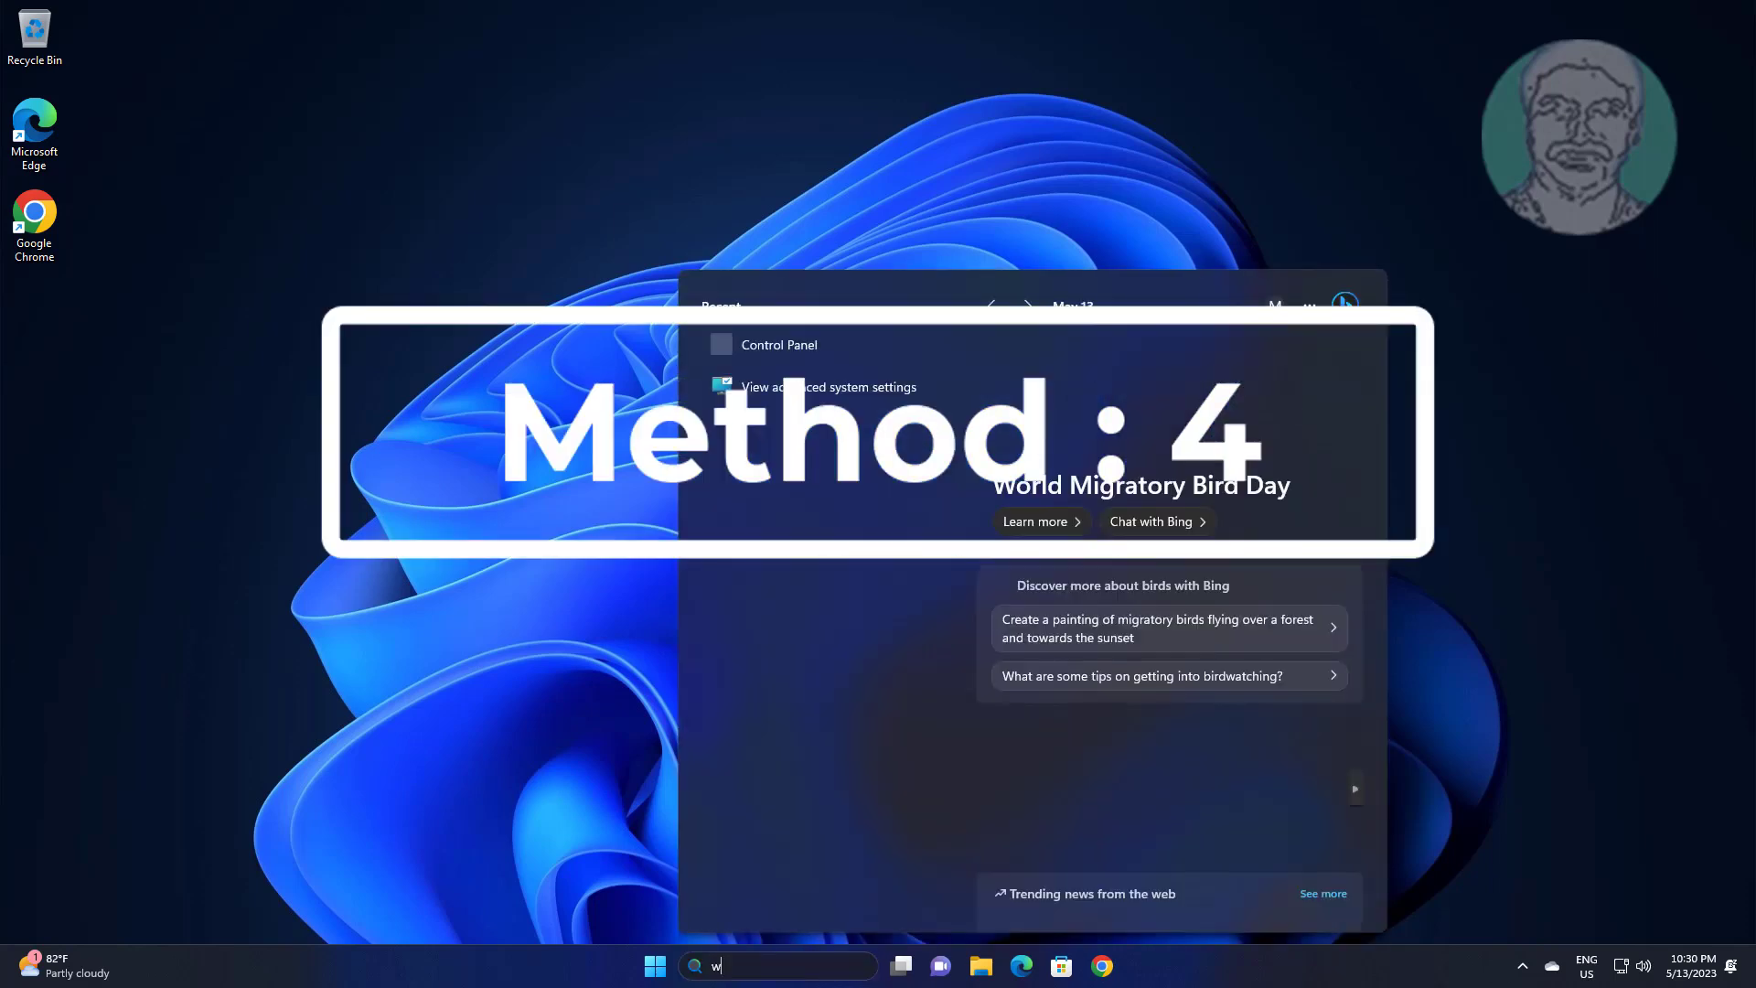
text(indows secur)
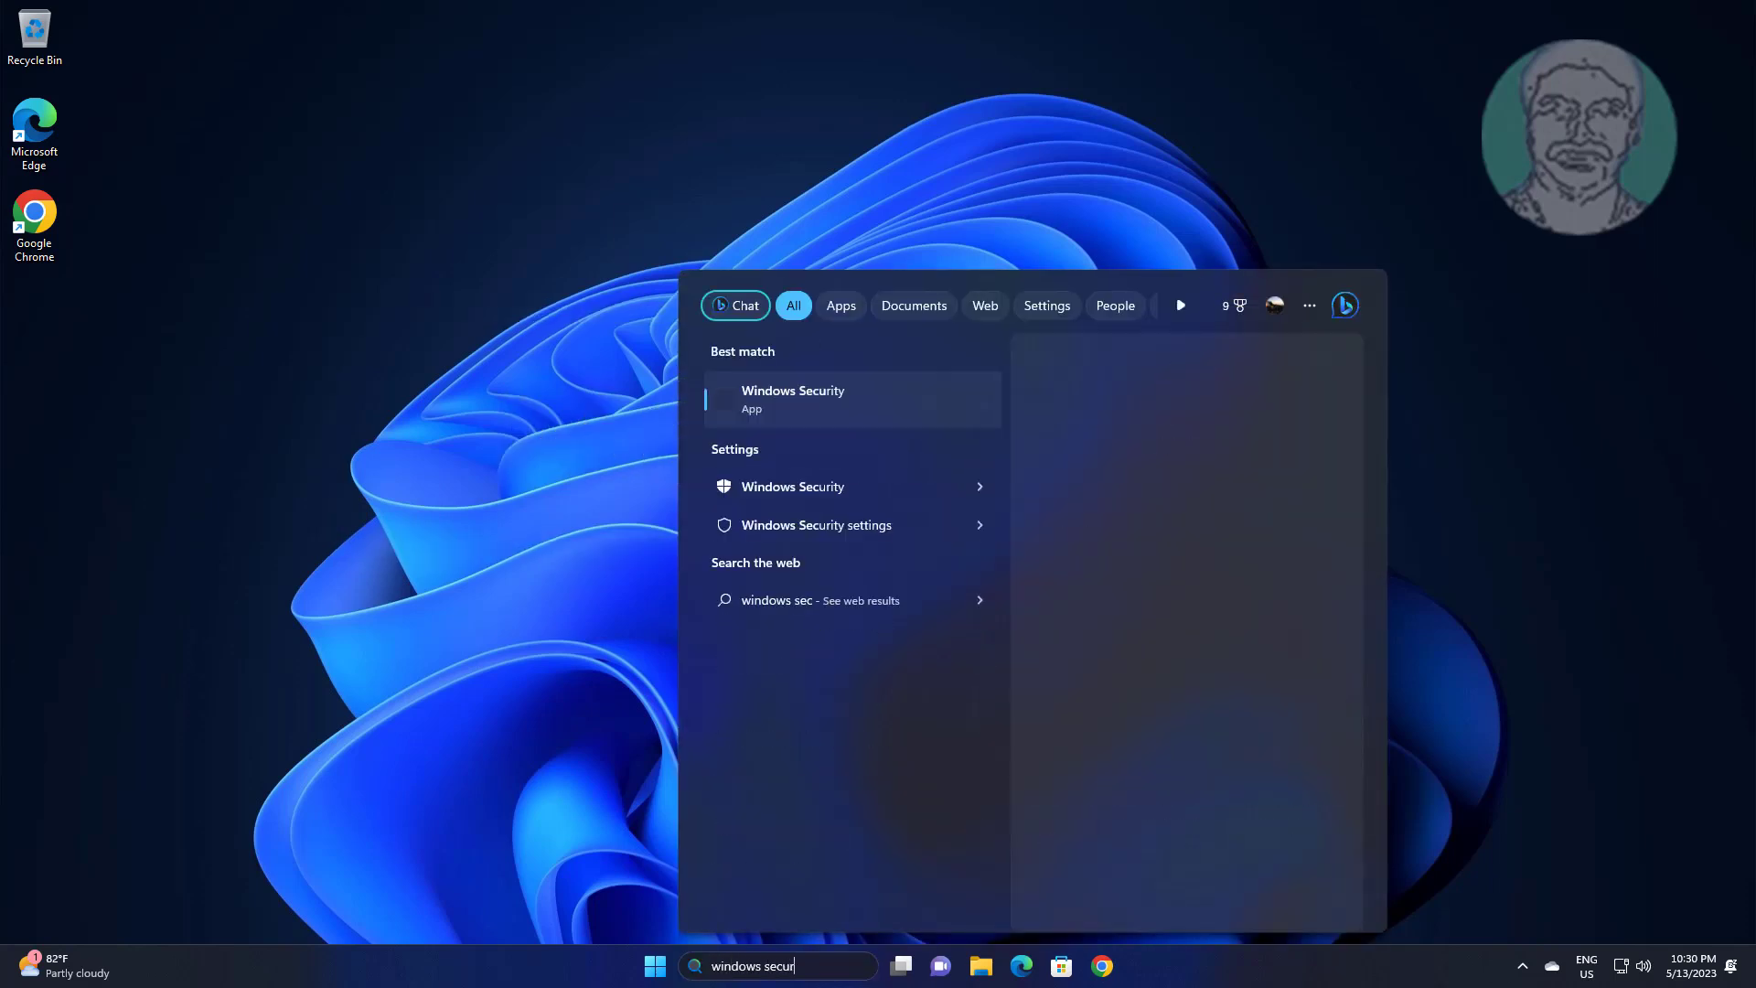
text(ity)
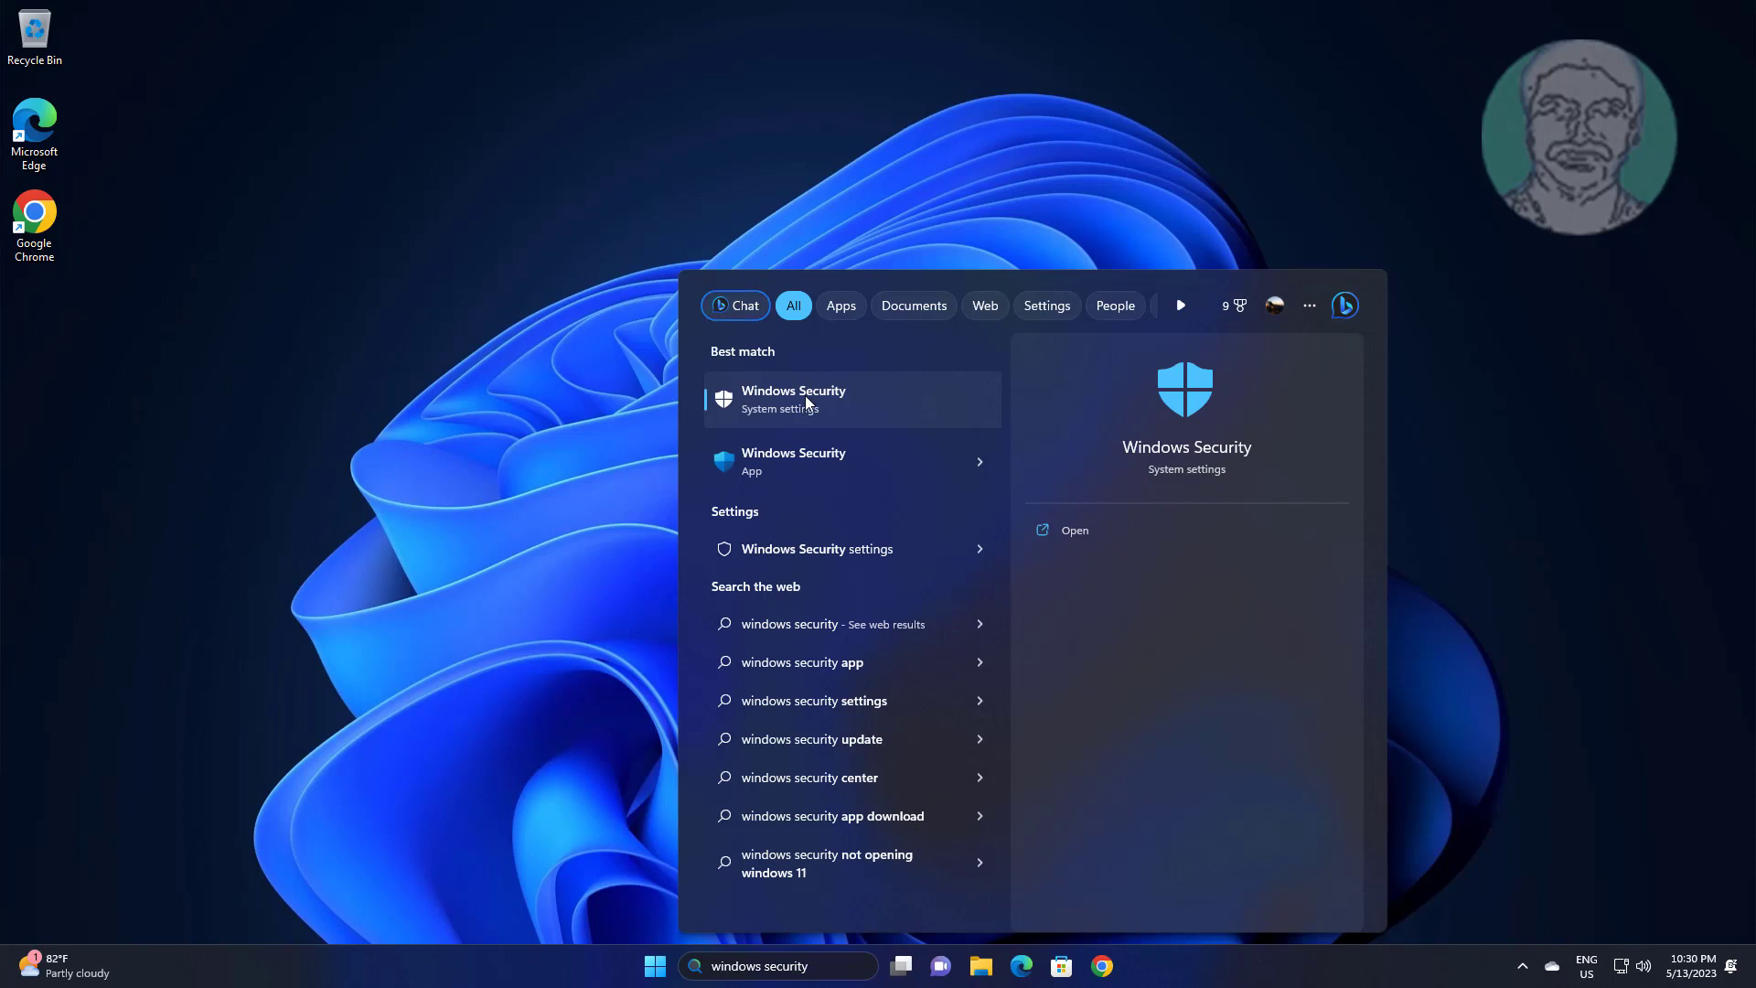
click(806, 400)
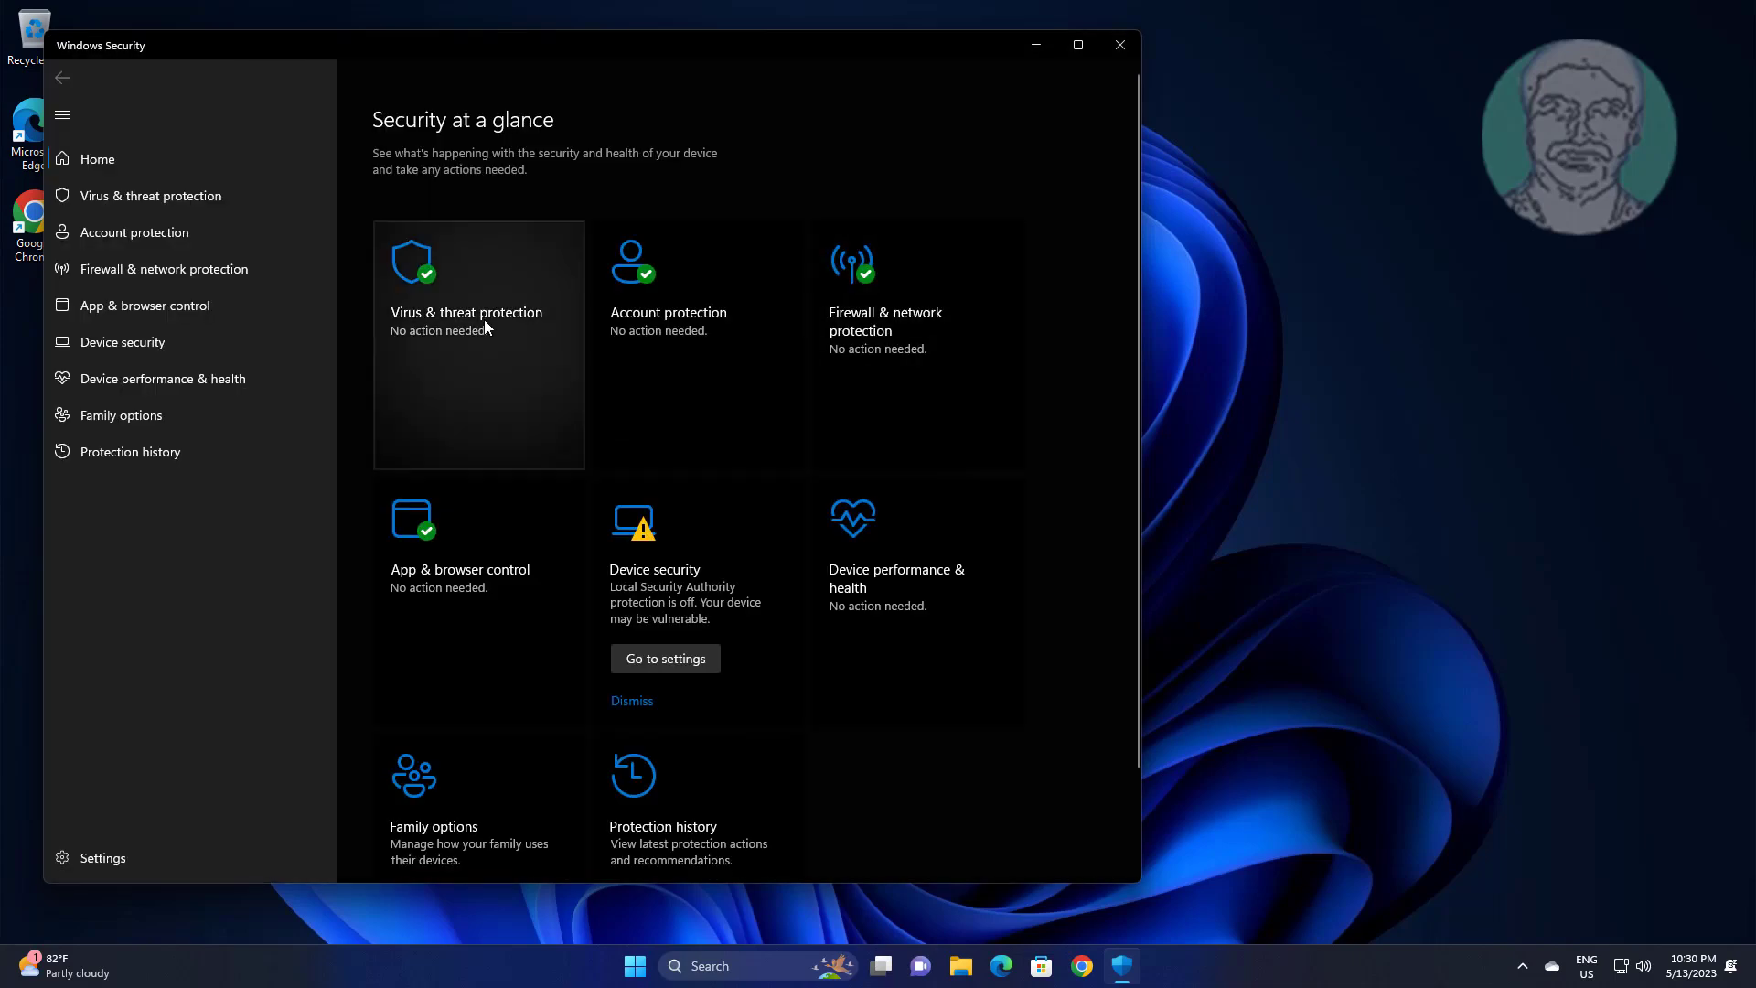
Step: Under Virus & threat protection scan options, select Full scan and start it
click(423, 322)
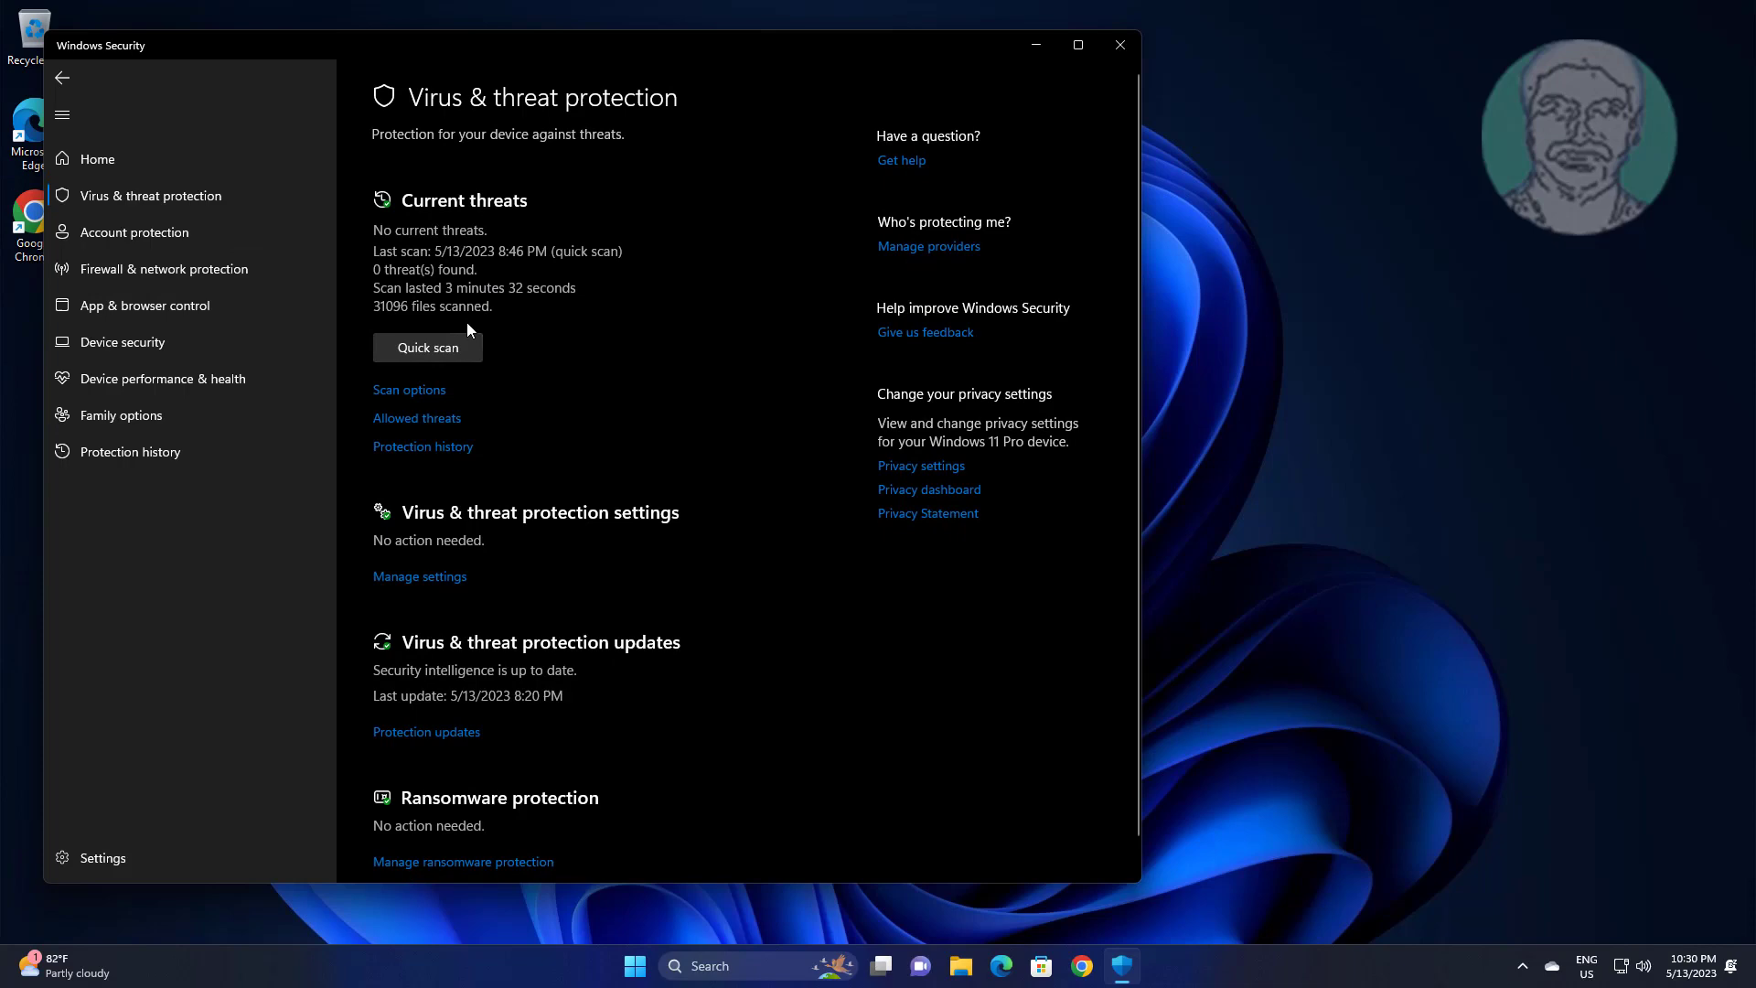
click(436, 394)
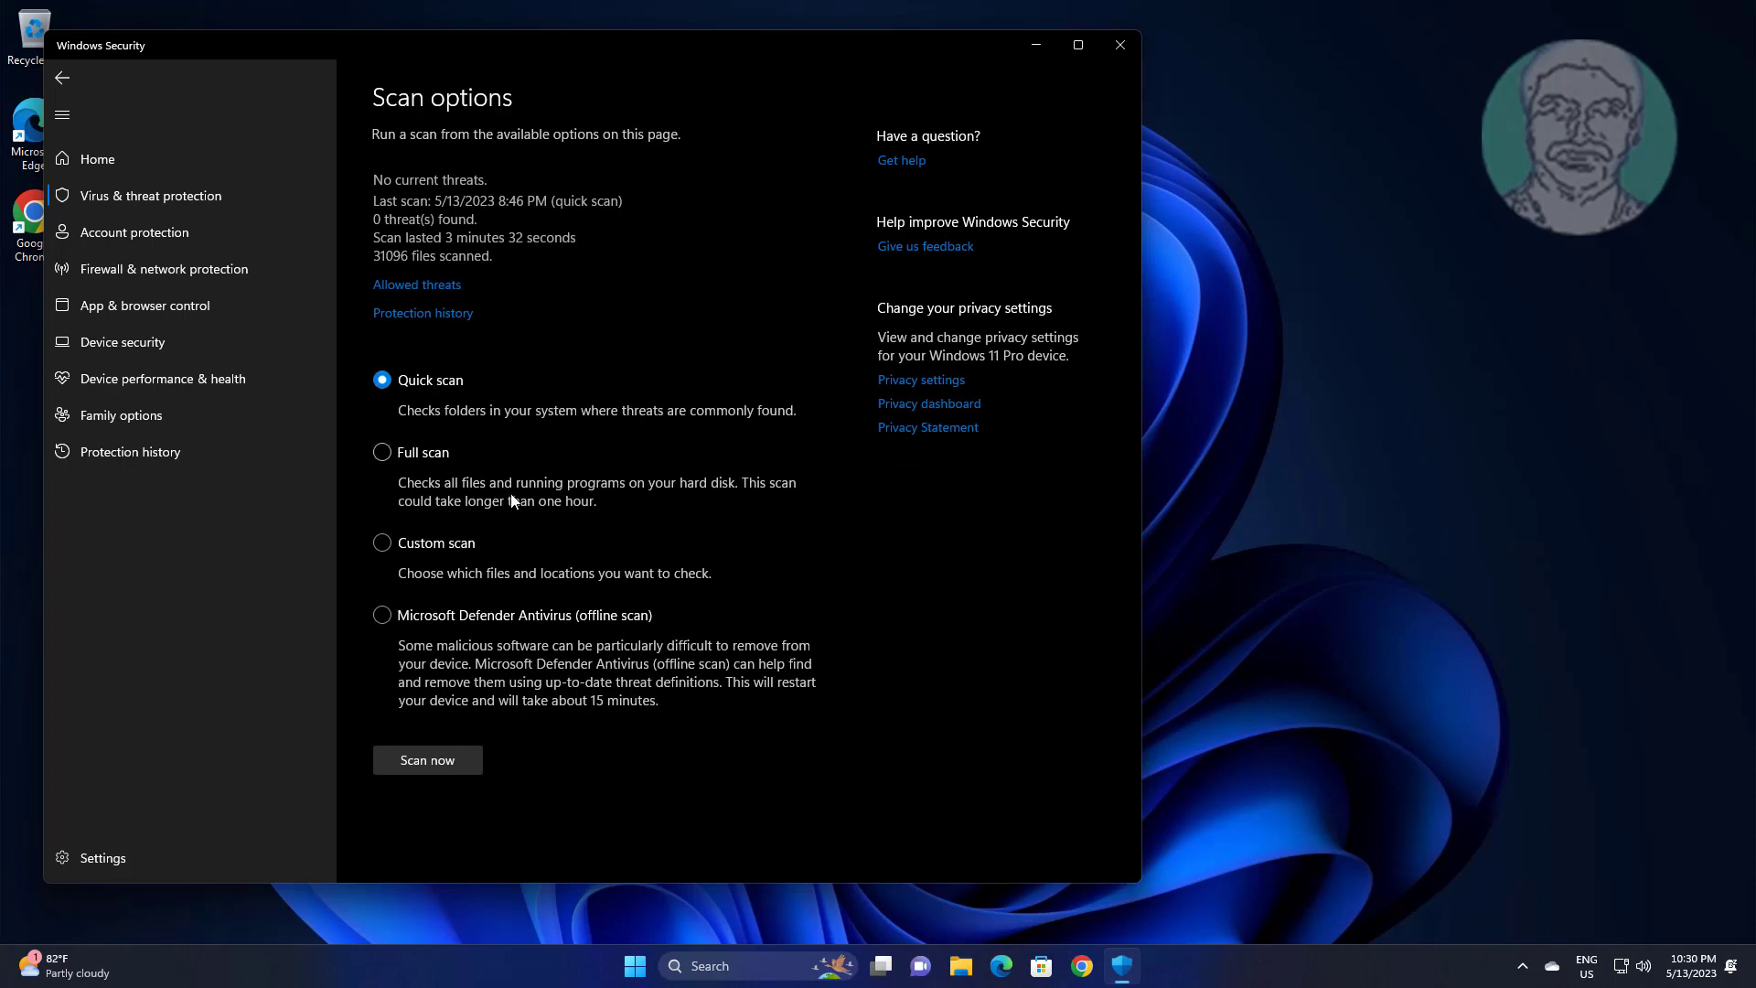
click(413, 456)
click(434, 750)
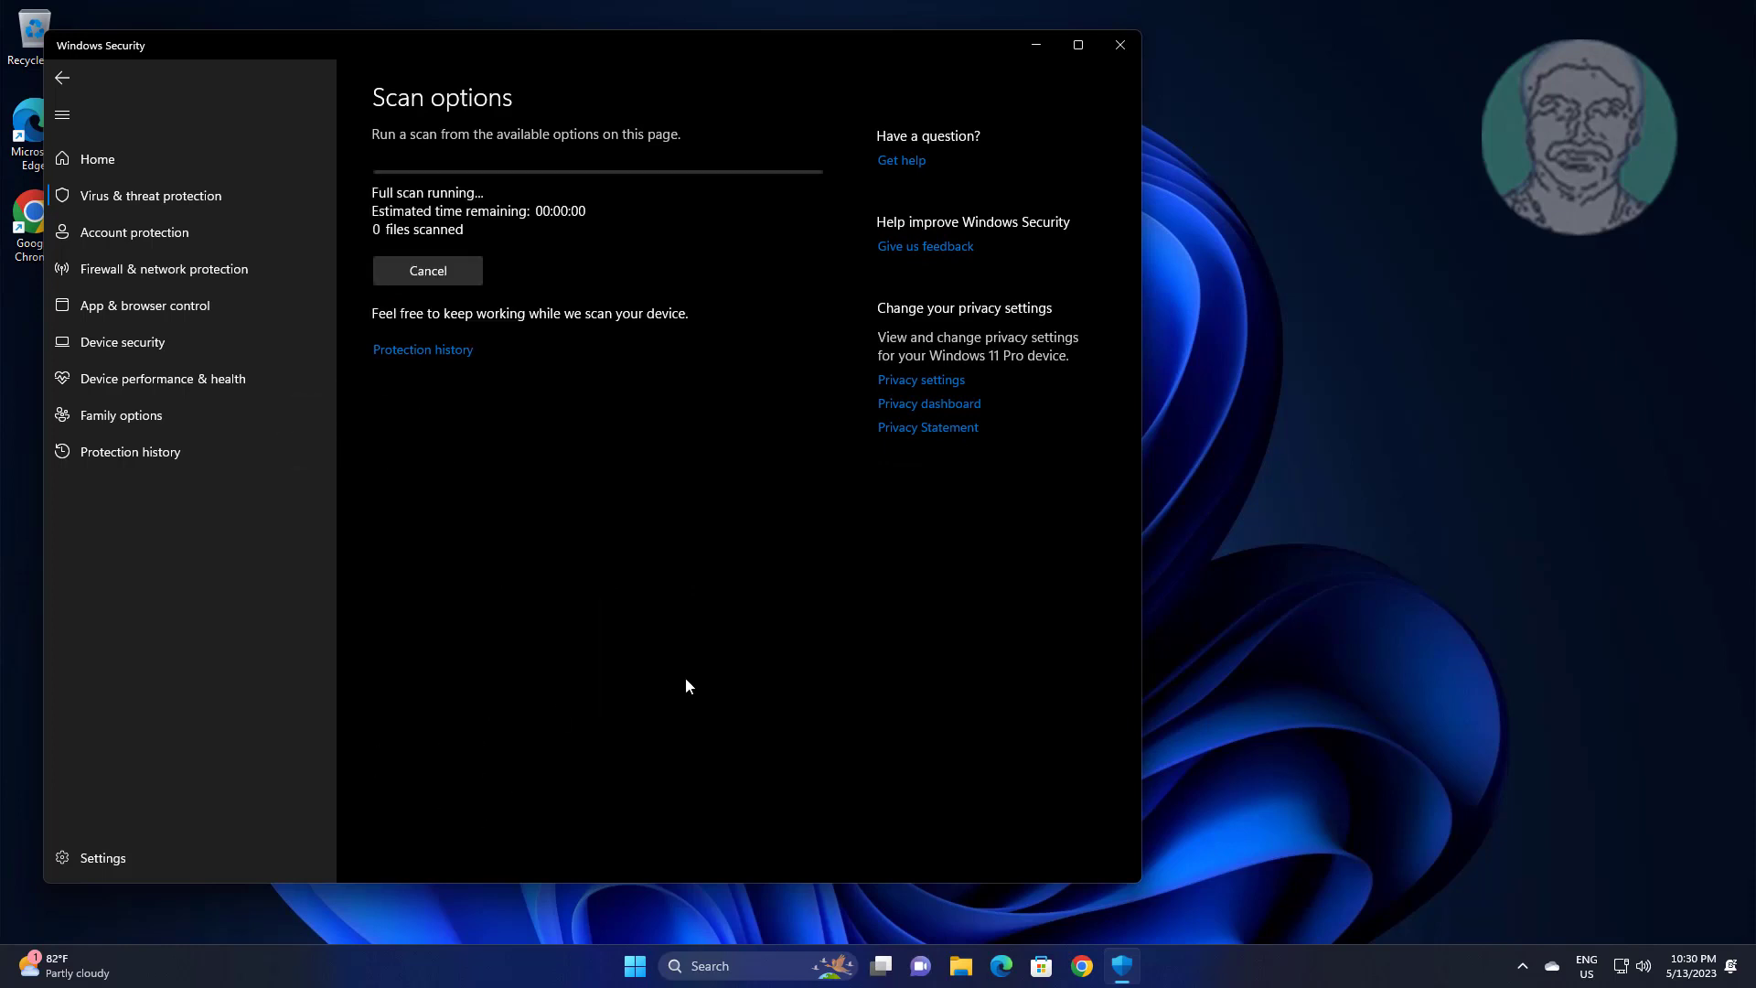